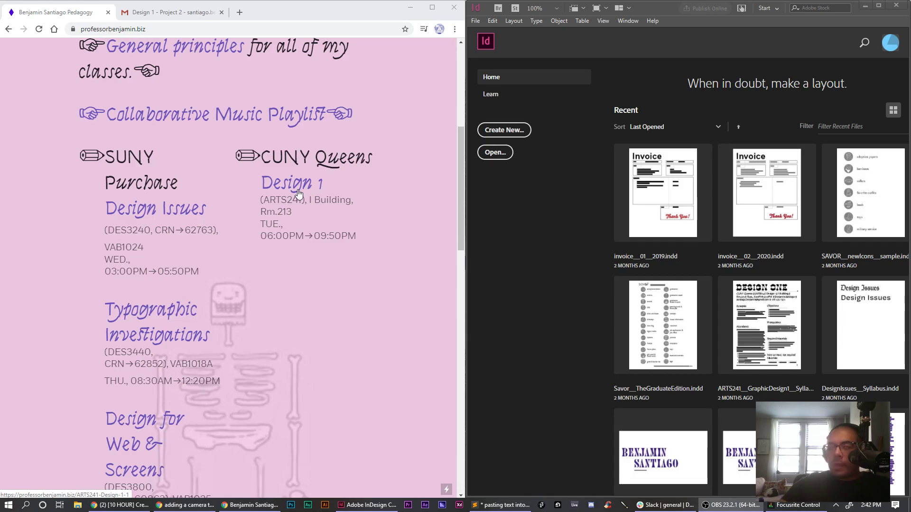
Open the Design 1 class page and go to its "Reading: Crystal Goblet" entry
{"action": "left_click", "coordinate": [298, 192]}
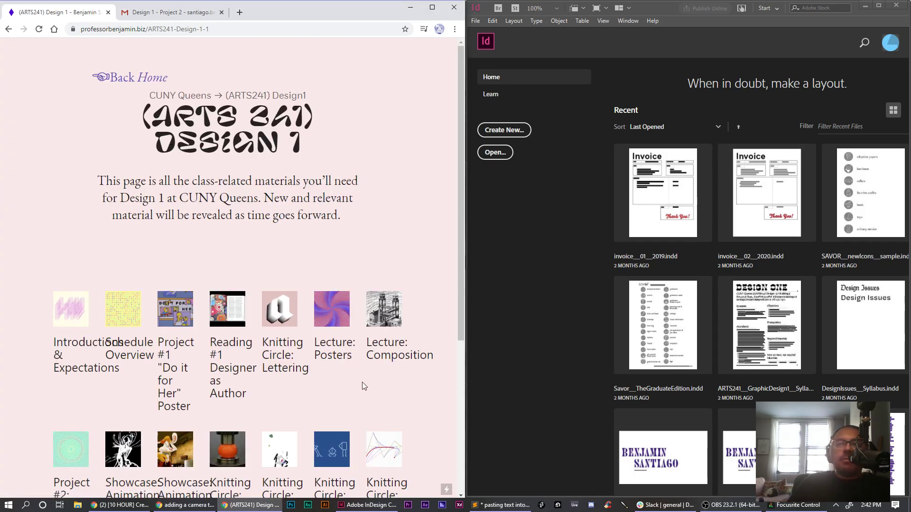
{"action": "scroll", "coordinate": [363, 382], "scroll_direction": "down", "scroll_amount": 4}
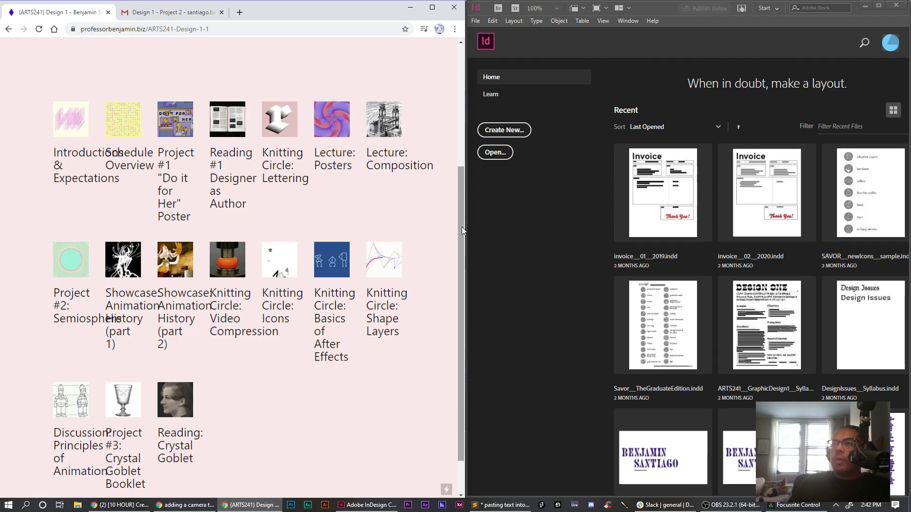
{"action": "scroll", "coordinate": [461, 229], "scroll_direction": "down", "scroll_amount": 1}
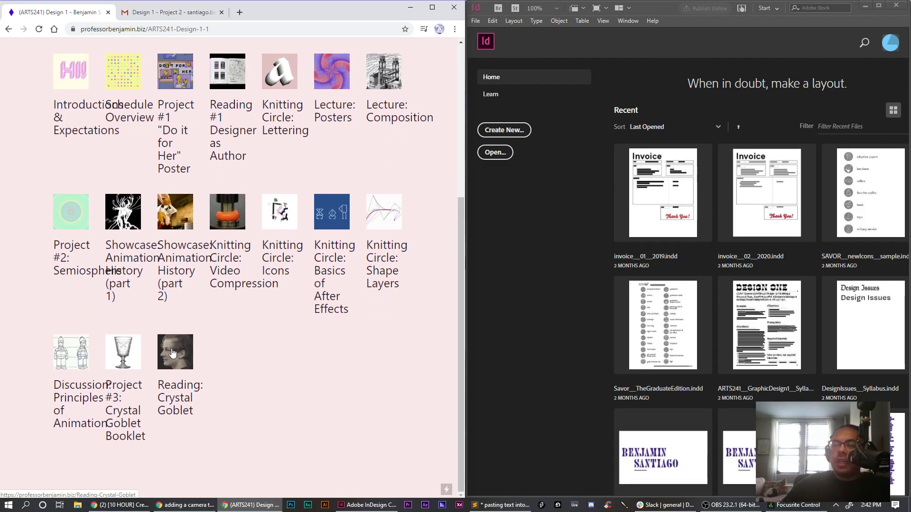
{"action": "left_click", "coordinate": [173, 352]}
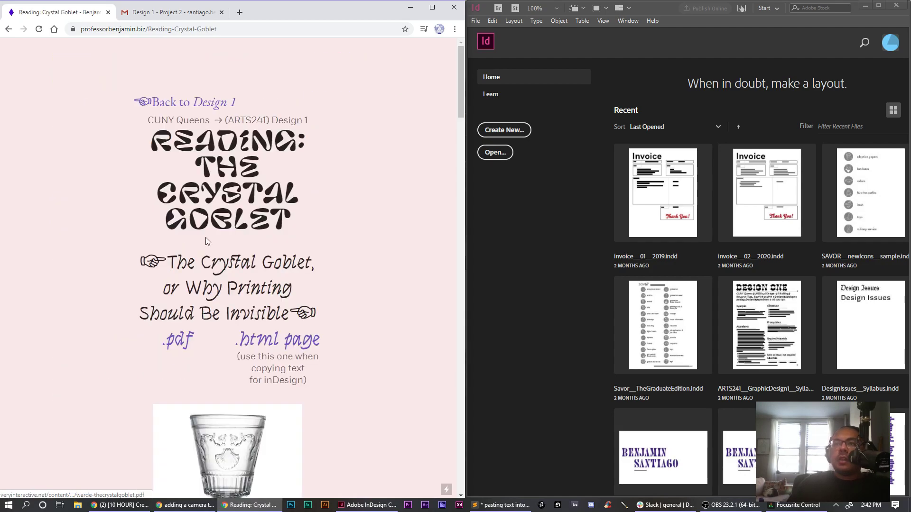
Open the reading's .html page version, close the email tab, and skim the essay
{"action": "left_click", "coordinate": [257, 337]}
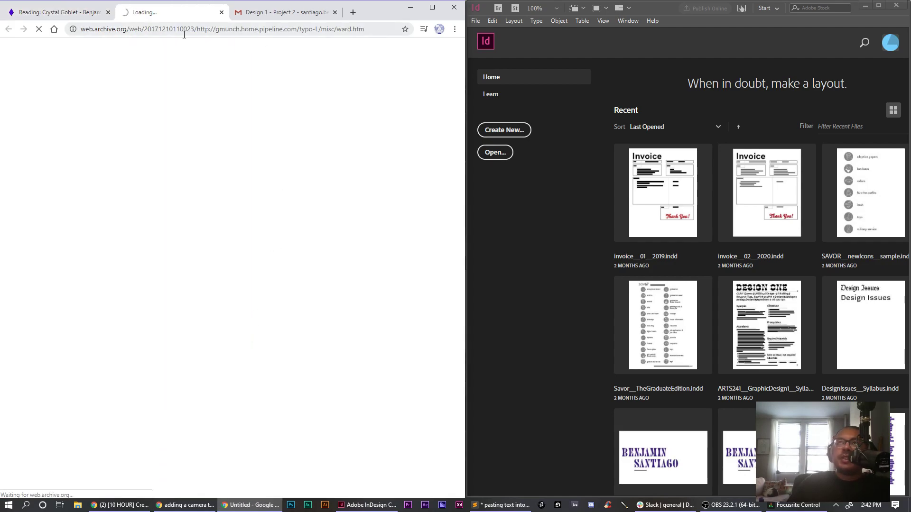
{"action": "left_click", "coordinate": [334, 12]}
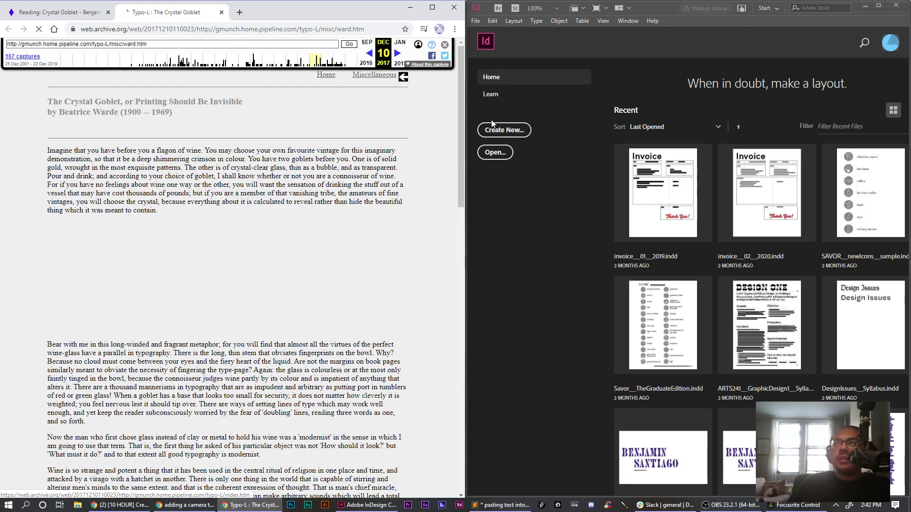
{"action": "scroll", "coordinate": [193, 185], "scroll_direction": "down", "scroll_amount": 1}
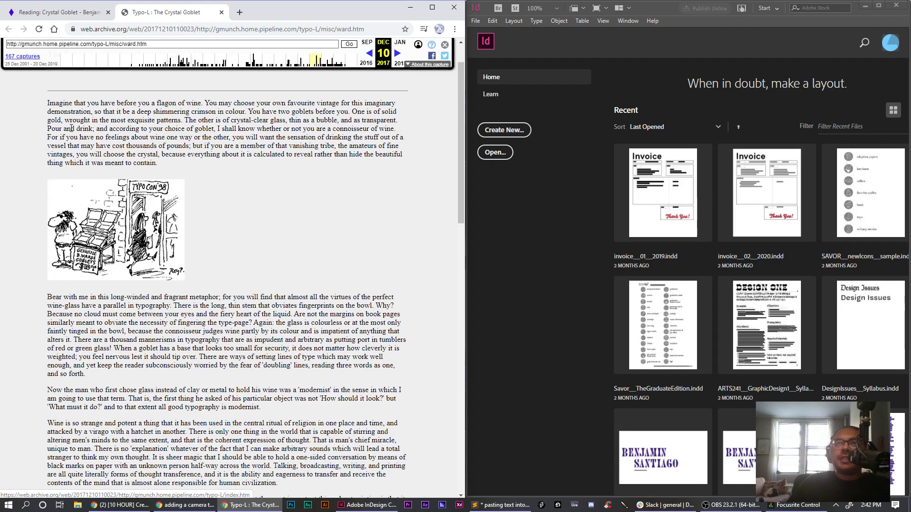
{"action": "scroll", "coordinate": [173, 124], "scroll_direction": "down", "scroll_amount": 15}
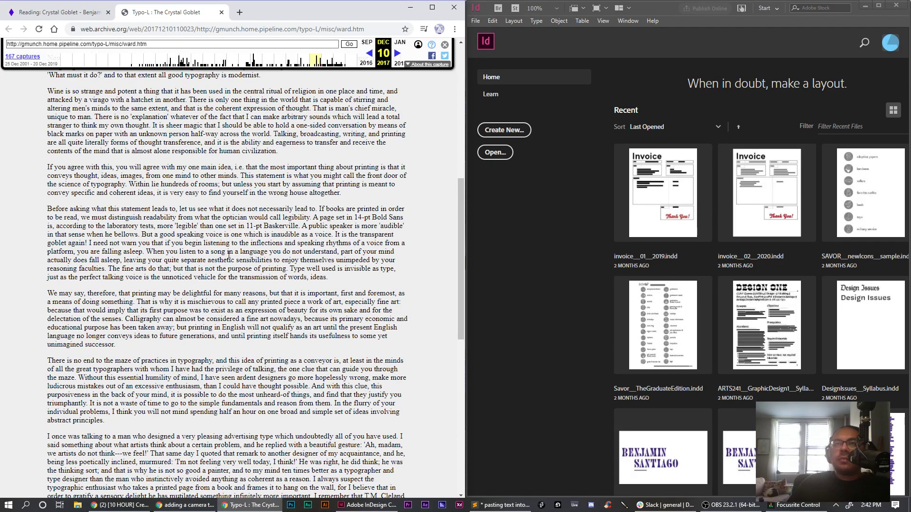
Open the reading's PDF version, try selecting text in its first paragraph, and return to the beginning of the HTML version
{"action": "left_click", "coordinate": [71, 14]}
{"action": "left_click", "coordinate": [195, 338]}
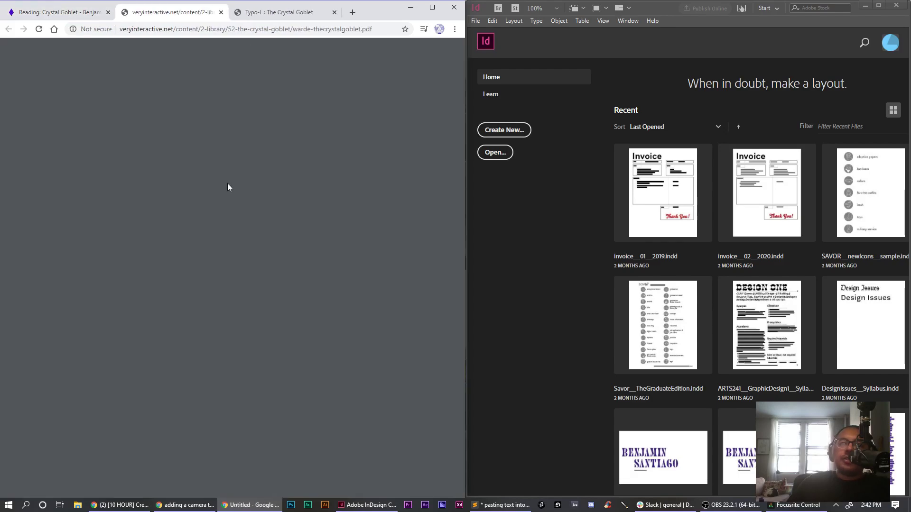
{"action": "left_click_drag", "start_coordinate": [149, 140], "coordinate": [223, 186]}
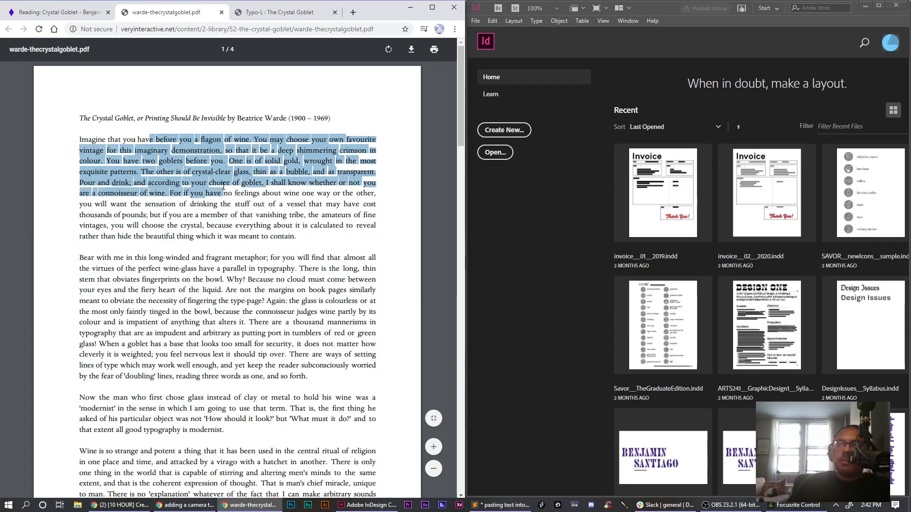
{"action": "left_click", "coordinate": [264, 12]}
{"action": "scroll", "coordinate": [224, 157], "scroll_direction": "up", "scroll_amount": 10}
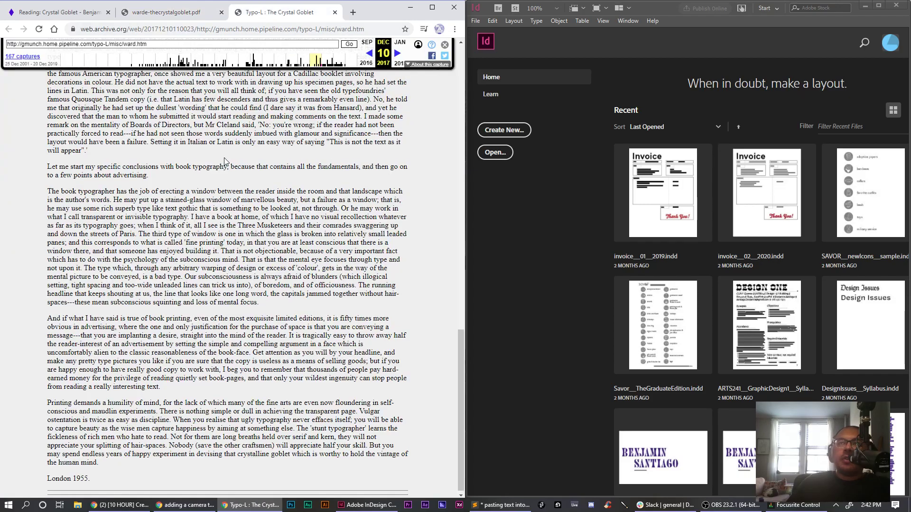
{"action": "scroll", "coordinate": [224, 158], "scroll_direction": "up", "scroll_amount": 3}
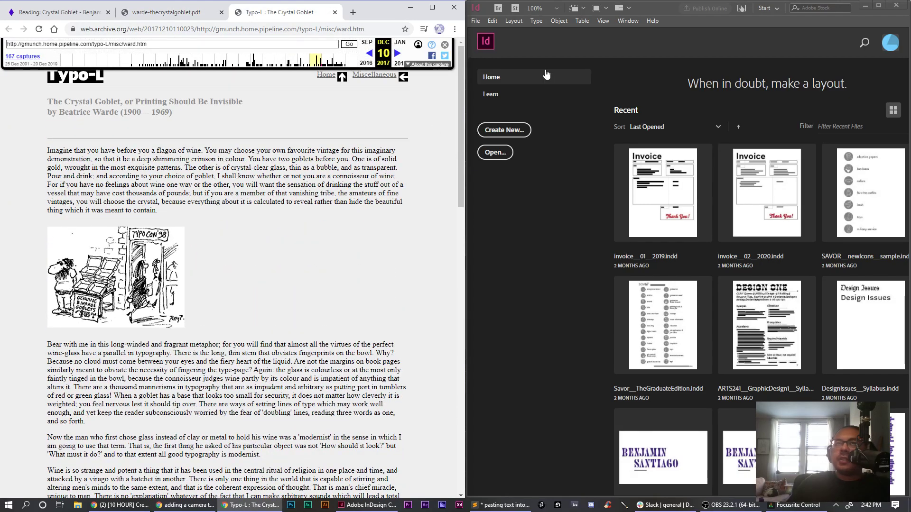
Switch to InDesign, start a new document, and set its units to Inches and its width to 5.5 in
{"action": "left_click", "coordinate": [521, 186]}
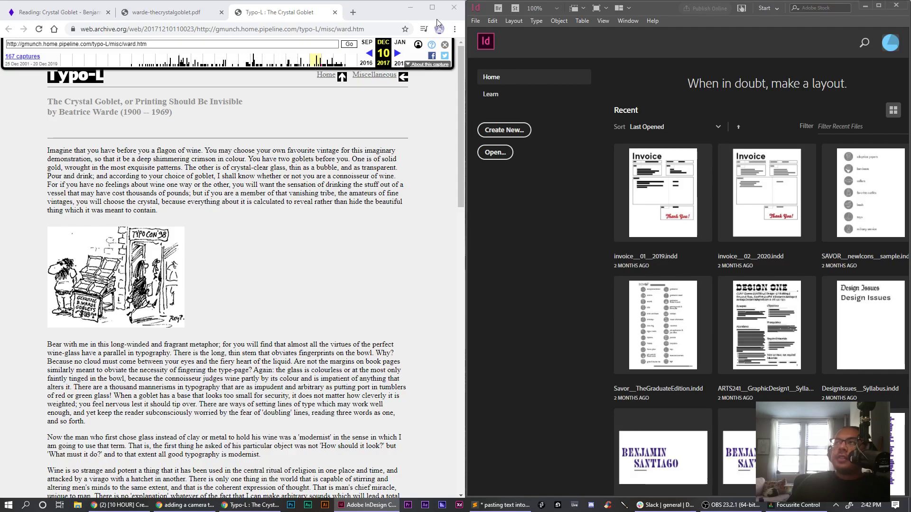
{"action": "left_click", "coordinate": [473, 23]}
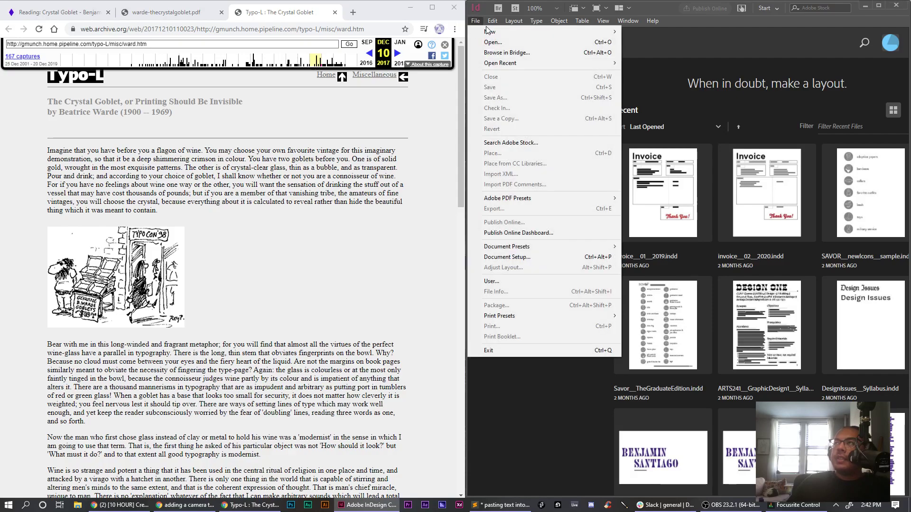
{"action": "mouse_move", "coordinate": [491, 32]}
{"action": "left_click", "coordinate": [633, 32]}
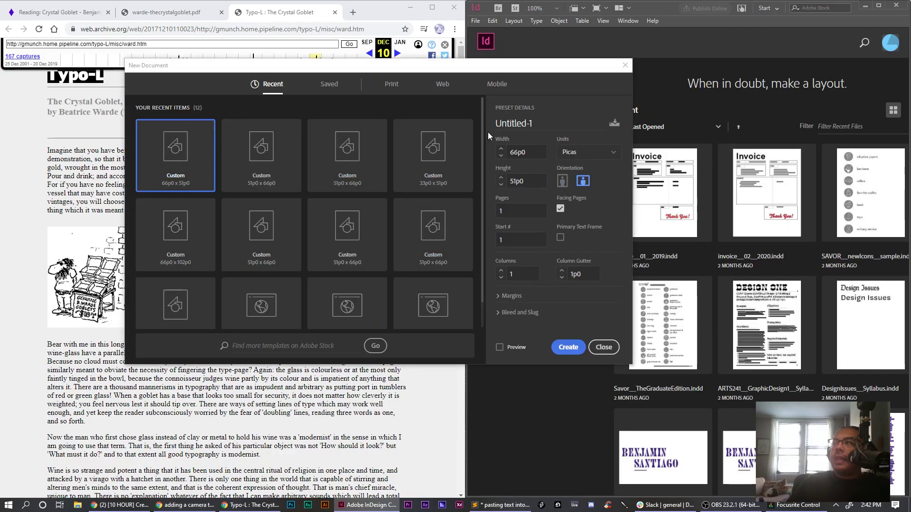
{"action": "left_click", "coordinate": [590, 157]}
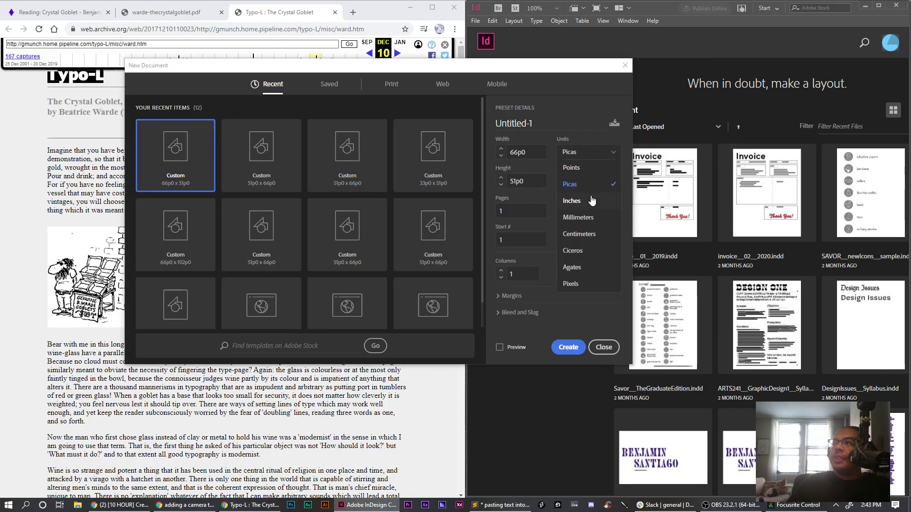
{"action": "left_click", "coordinate": [590, 200]}
{"action": "triple_click", "coordinate": [535, 157]}
{"action": "type", "text": "5.5"}
{"action": "key", "text": "Return"}
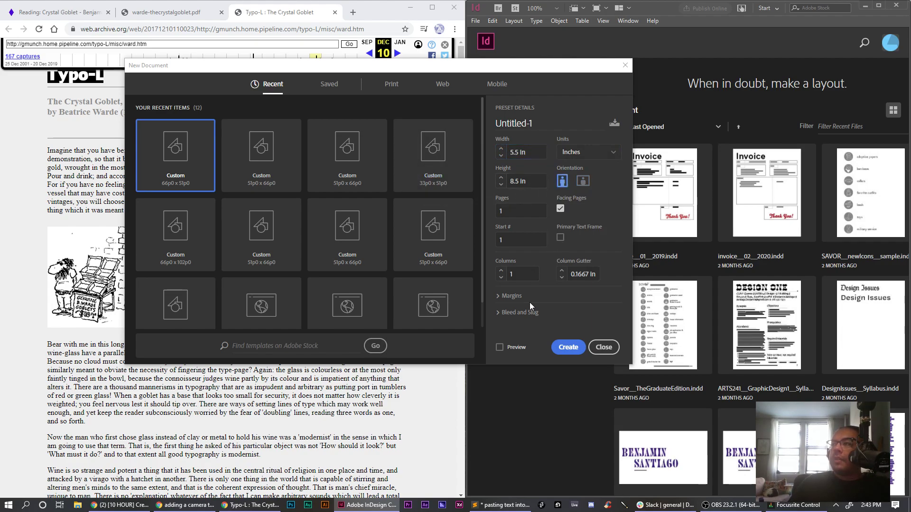
Switch the new document's units to Picas, set it to 10 pages, and create it
{"action": "left_click", "coordinate": [587, 153]}
{"action": "left_click", "coordinate": [572, 167]}
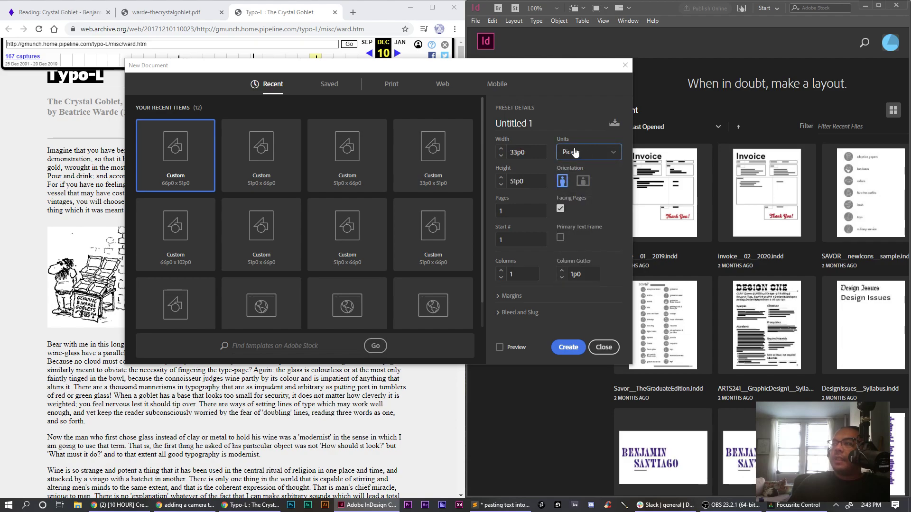
{"action": "left_click", "coordinate": [528, 212]}
{"action": "type", "text": "10"}
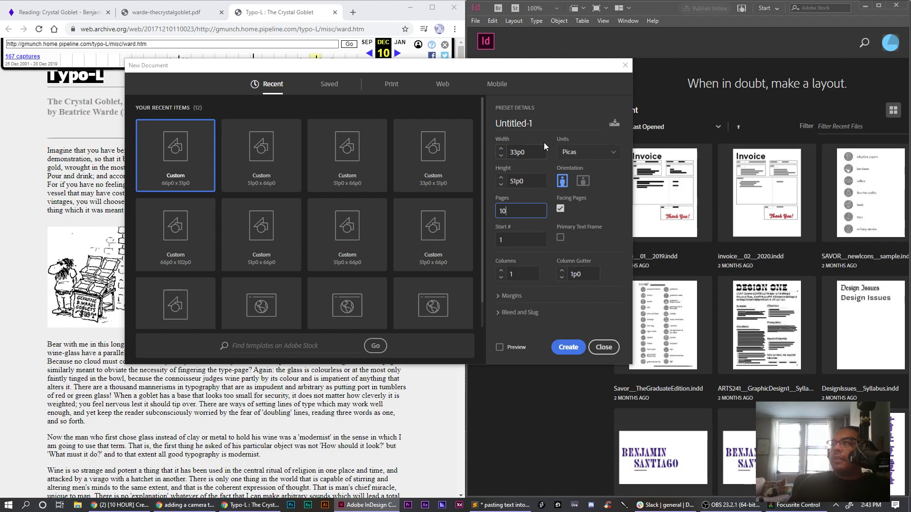
{"action": "left_click", "coordinate": [500, 296]}
{"action": "left_click", "coordinate": [498, 257]}
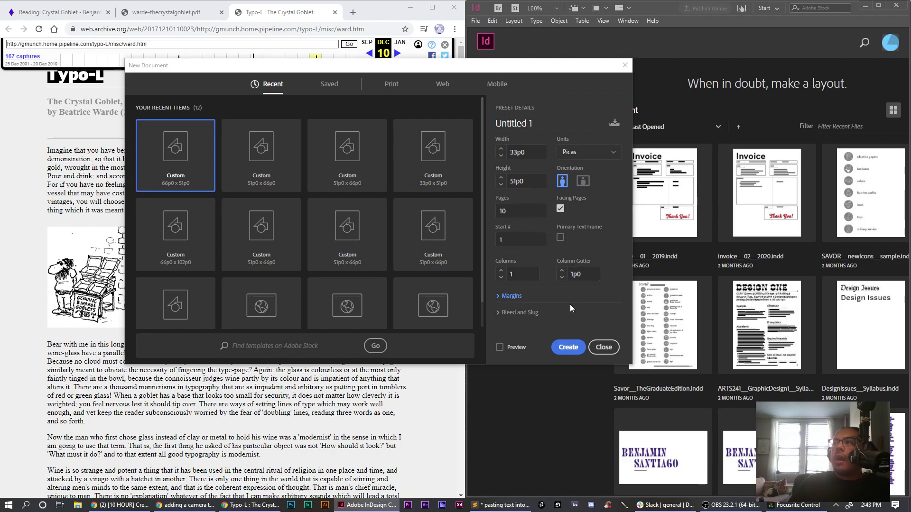
{"action": "left_click", "coordinate": [569, 347]}
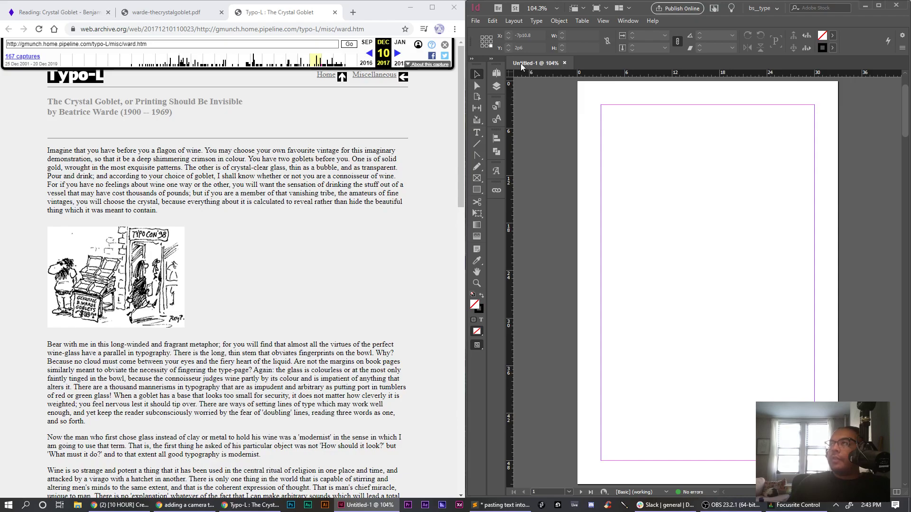
Save the document to the Desktop as CrystalGoblet__screencap
{"action": "key", "text": "ctrl+s"}
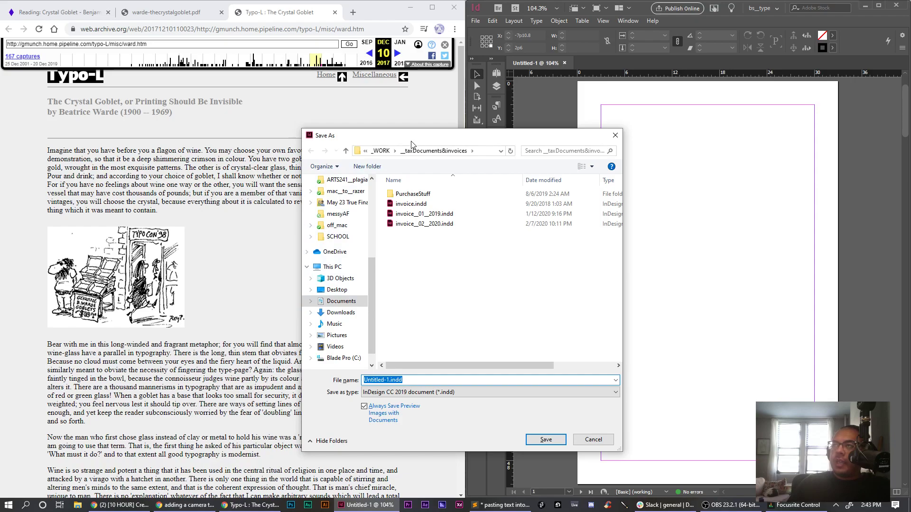
{"action": "left_click", "coordinate": [351, 290]}
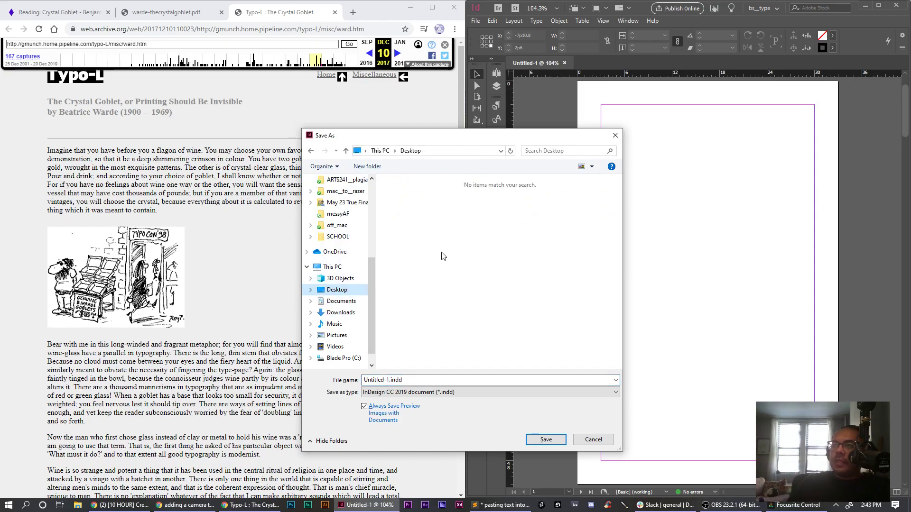
{"action": "left_click", "coordinate": [412, 380]}
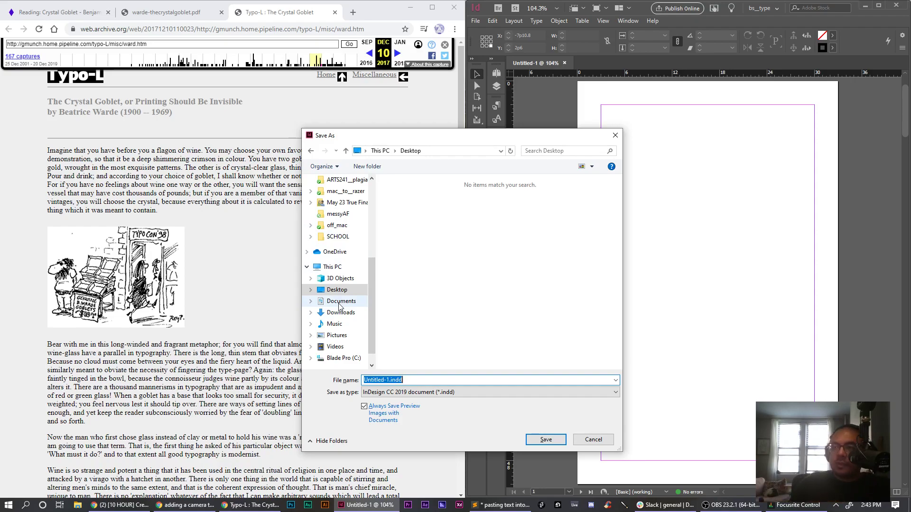
{"action": "type", "text": "CY"}
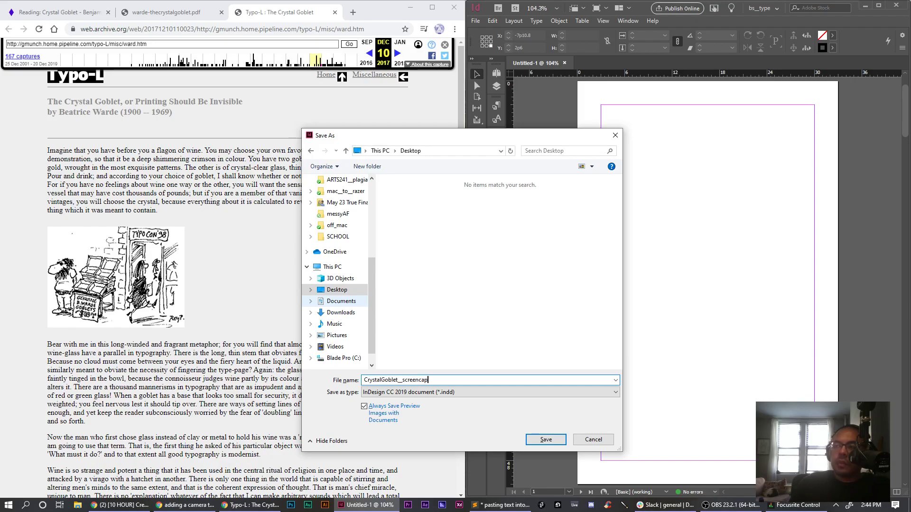
{"action": "key", "text": "Return"}
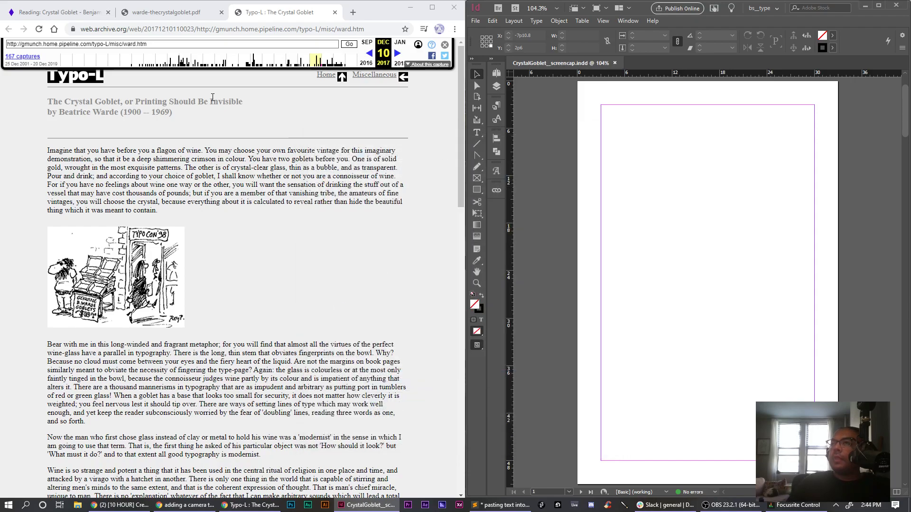
Copy the web essay from its title through "London 1955." and paste it into InDesign at page 1's upper-left margin corner
{"action": "left_click", "coordinate": [209, 161]}
{"action": "left_click_drag", "start_coordinate": [48, 103], "coordinate": [267, 500]}
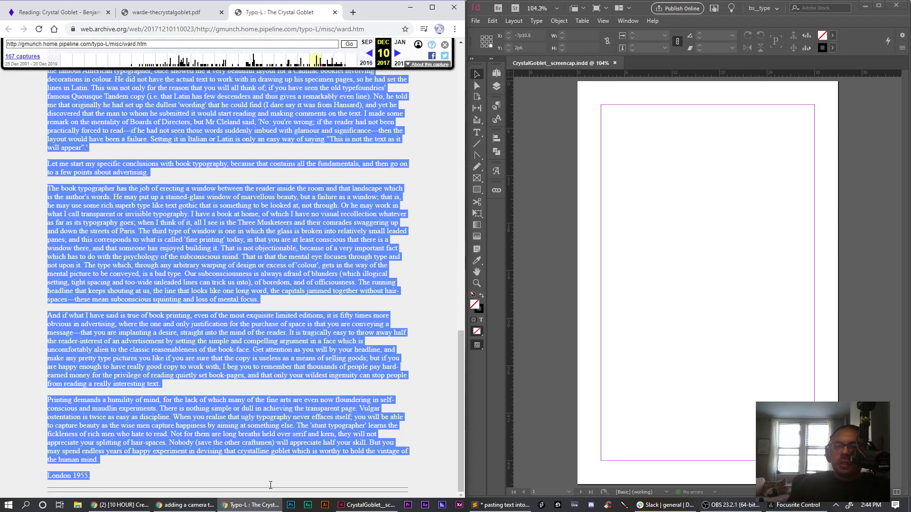
{"action": "left_click", "coordinate": [662, 247]}
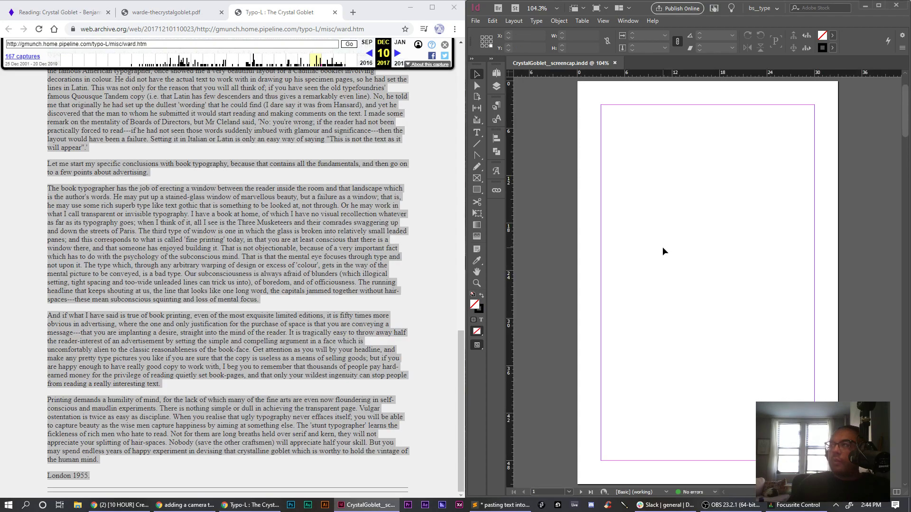
{"action": "key", "text": "ctrl+v"}
{"action": "left_click_drag", "start_coordinate": [690, 243], "coordinate": [631, 129]}
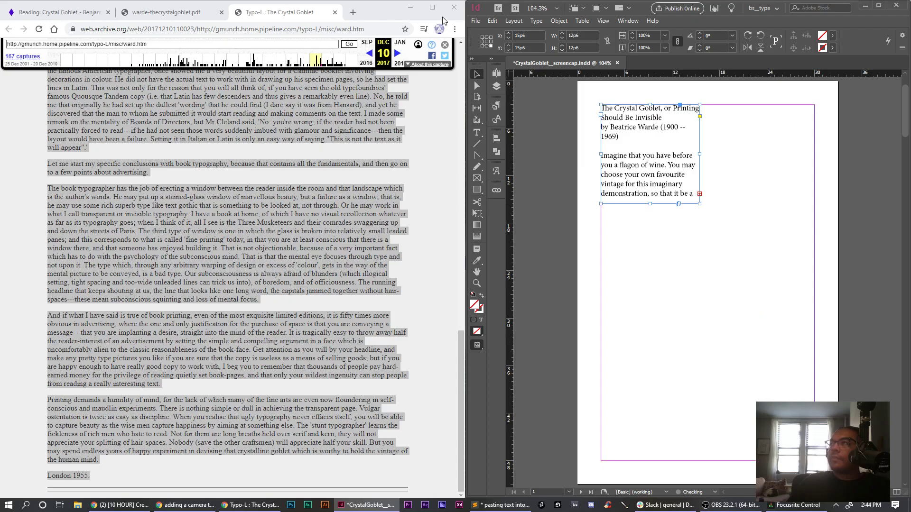
With the InDesign window maximized, delete the essay's text frame from page 1 and paste the copied text onto page 3
{"action": "left_click", "coordinate": [879, 7]}
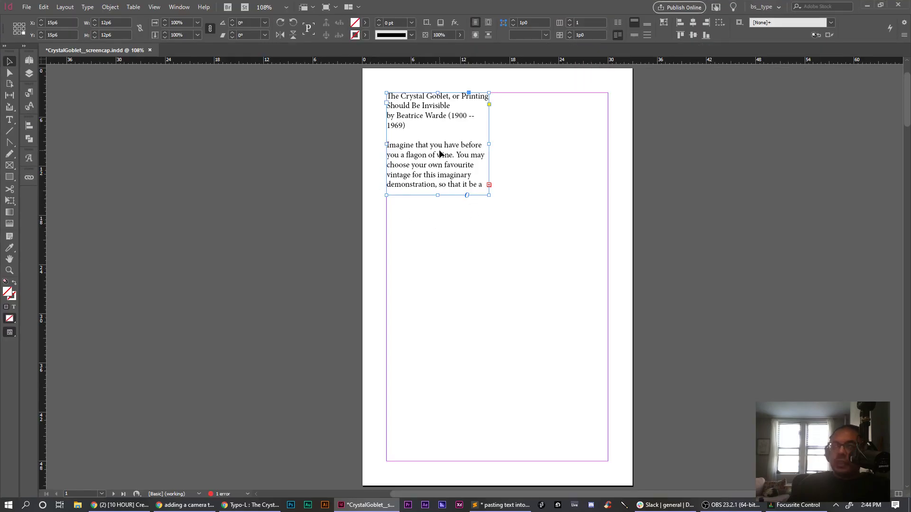
{"action": "key", "text": "Delete"}
{"action": "scroll", "coordinate": [439, 175], "scroll_direction": "down", "scroll_amount": 10}
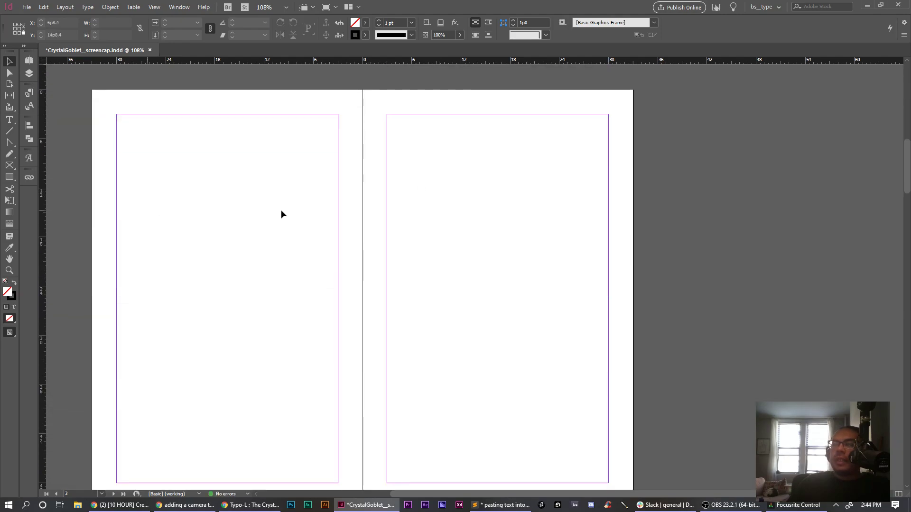
{"action": "scroll", "coordinate": [279, 212], "scroll_direction": "up", "scroll_amount": 8}
{"action": "scroll", "coordinate": [583, 138], "scroll_direction": "down", "scroll_amount": 10}
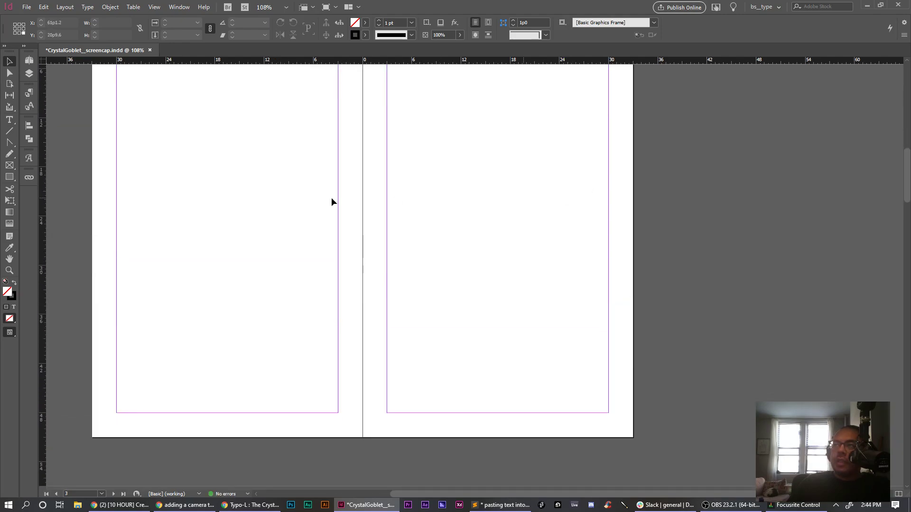
{"action": "scroll", "coordinate": [280, 189], "scroll_direction": "down", "scroll_amount": 6}
{"action": "scroll", "coordinate": [306, 276], "scroll_direction": "up", "scroll_amount": 1}
{"action": "scroll", "coordinate": [420, 271], "scroll_direction": "down", "scroll_amount": 2}
{"action": "scroll", "coordinate": [420, 273], "scroll_direction": "down", "scroll_amount": 5}
{"action": "scroll", "coordinate": [420, 273], "scroll_direction": "down", "scroll_amount": 5}
{"action": "scroll", "coordinate": [422, 271], "scroll_direction": "up", "scroll_amount": 5}
{"action": "scroll", "coordinate": [524, 247], "scroll_direction": "down", "scroll_amount": 5}
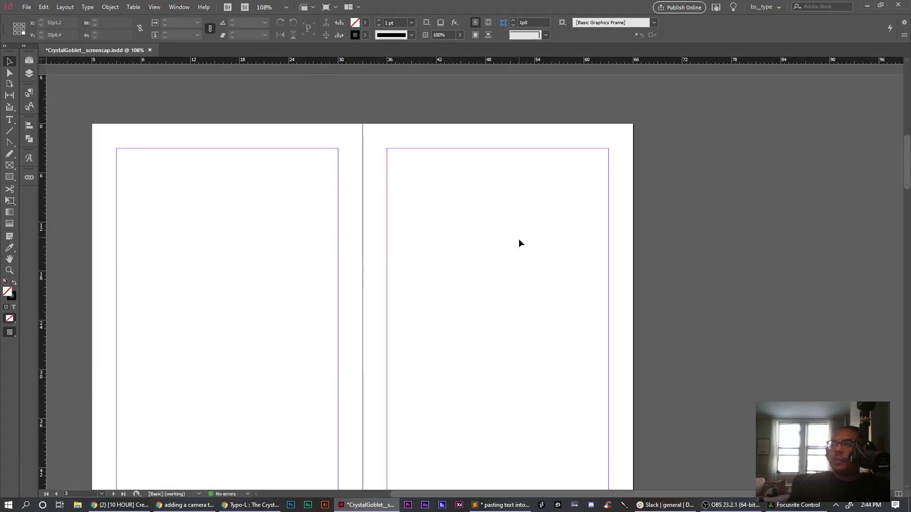
{"action": "scroll", "coordinate": [476, 238], "scroll_direction": "up", "scroll_amount": 1}
{"action": "scroll", "coordinate": [476, 238], "scroll_direction": "down", "scroll_amount": 1}
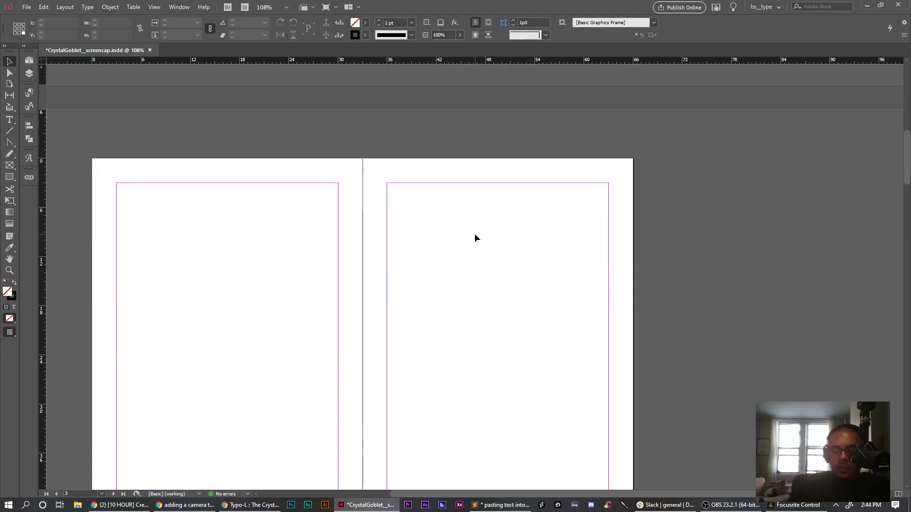
{"action": "key", "text": "ctrl+v"}
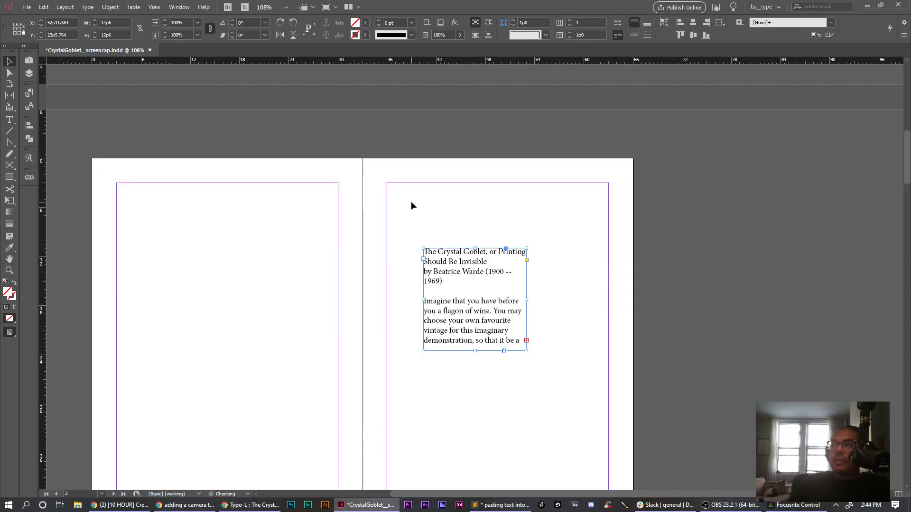
Move the essay text frame to page 3's upper-left margin corner and enlarge it to fill the margins, 27p0 by 45p0
{"action": "left_click_drag", "start_coordinate": [440, 262], "coordinate": [404, 198]}
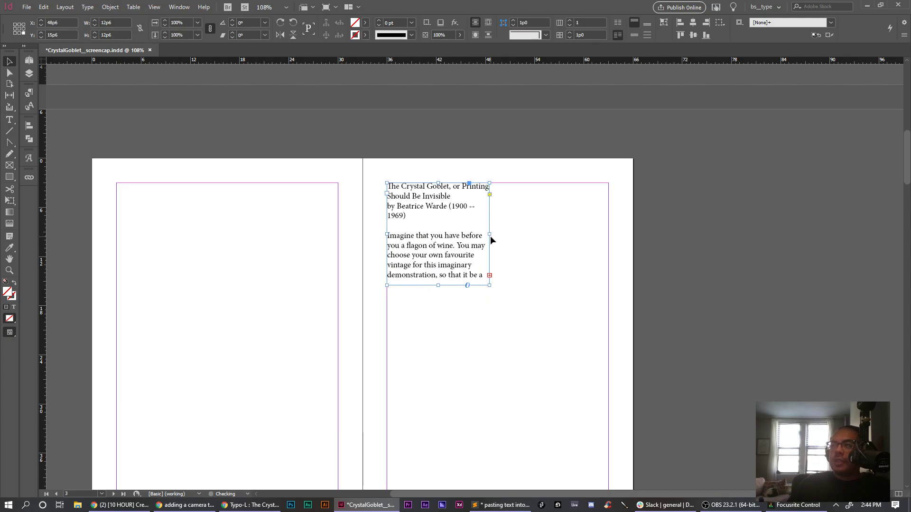
{"action": "scroll", "coordinate": [490, 243], "scroll_direction": "down", "scroll_amount": 1}
{"action": "left_click_drag", "start_coordinate": [489, 248], "coordinate": [757, 167]}
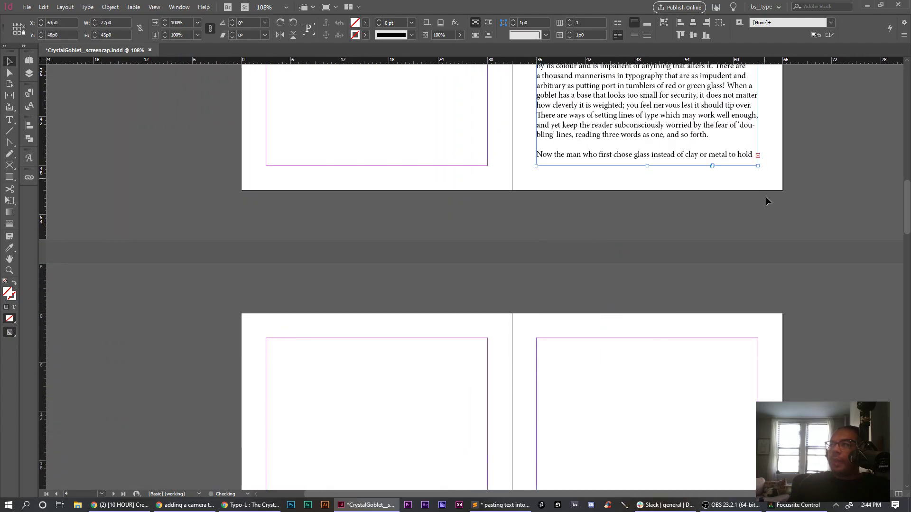
Examine the essay text on page 3 from the title to the overset end of the frame
{"action": "scroll", "coordinate": [759, 209], "scroll_direction": "up", "scroll_amount": 8}
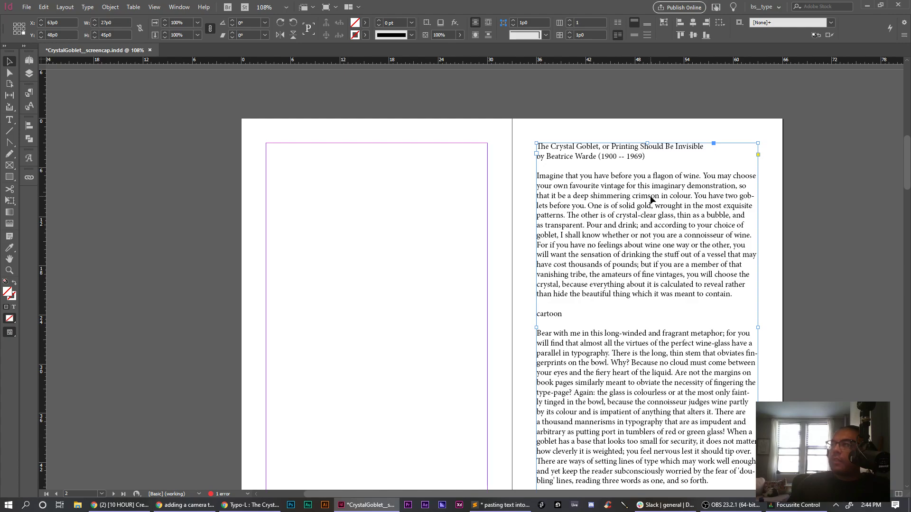
{"action": "scroll", "coordinate": [651, 199], "scroll_direction": "down", "scroll_amount": 1}
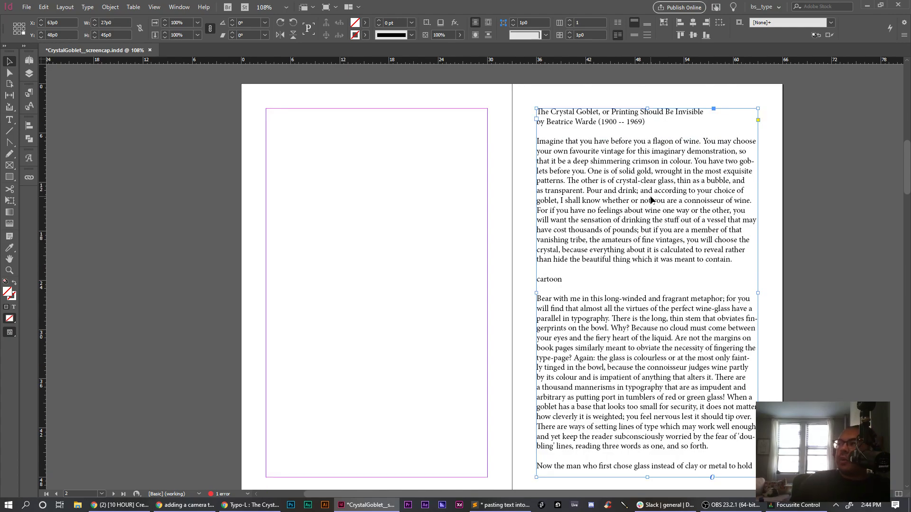
{"action": "scroll", "coordinate": [648, 162], "scroll_direction": "down", "scroll_amount": 1}
{"action": "scroll", "coordinate": [648, 157], "scroll_direction": "down", "scroll_amount": 3}
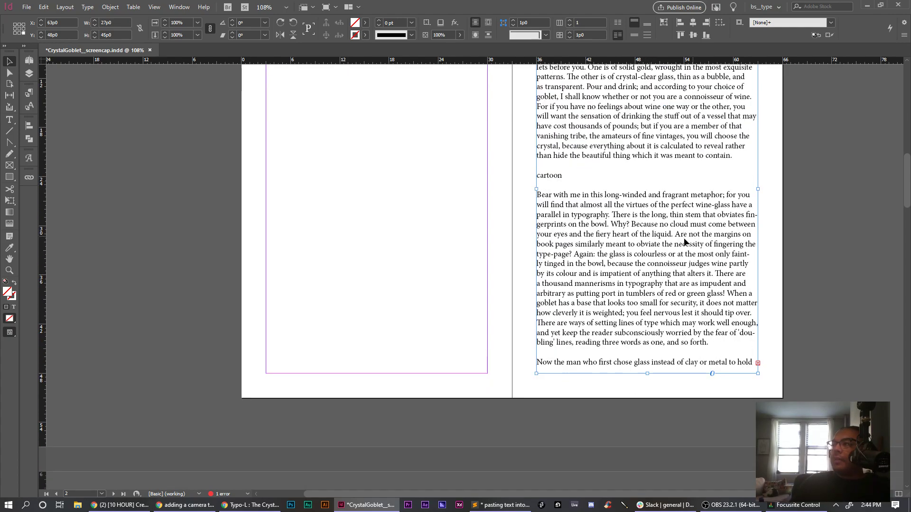
{"action": "scroll", "coordinate": [643, 306], "scroll_direction": "down", "scroll_amount": 3}
{"action": "scroll", "coordinate": [643, 306], "scroll_direction": "up", "scroll_amount": 3}
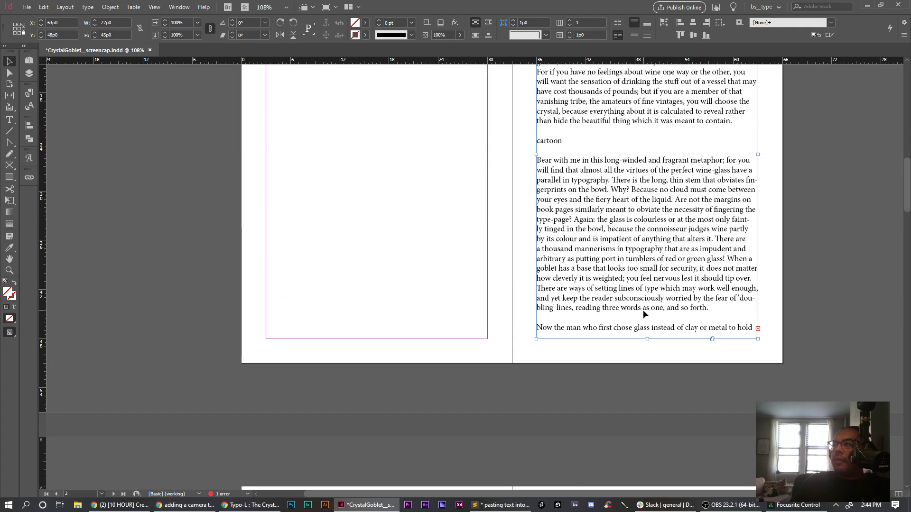
{"action": "scroll", "coordinate": [658, 302], "scroll_direction": "up", "scroll_amount": 5}
{"action": "scroll", "coordinate": [657, 302], "scroll_direction": "down", "scroll_amount": 5}
Thread page 3's overset text into a new frame on page 4 and extend it to the page's full margin height
{"action": "left_click", "coordinate": [758, 328]}
{"action": "scroll", "coordinate": [744, 351], "scroll_direction": "down", "scroll_amount": 6}
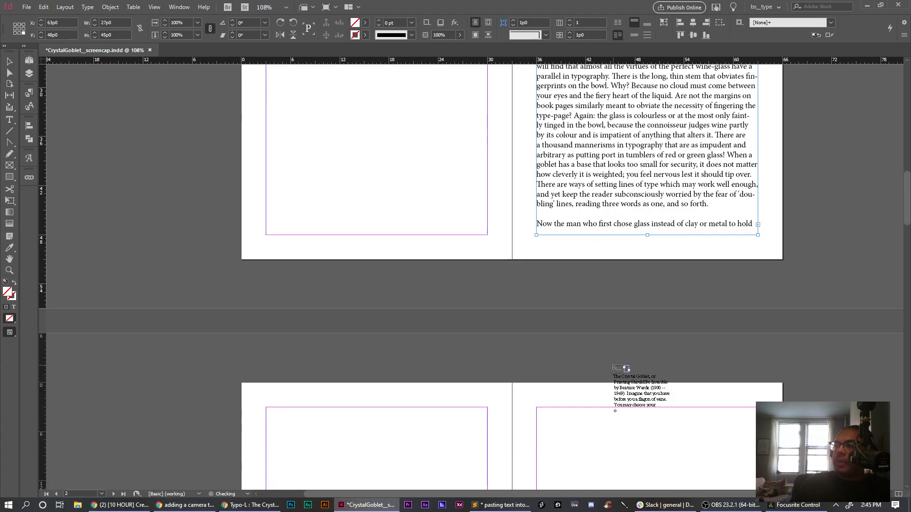
{"action": "left_click", "coordinate": [396, 256]}
{"action": "left_click_drag", "start_coordinate": [371, 294], "coordinate": [373, 211]}
{"action": "scroll", "coordinate": [383, 229], "scroll_direction": "down", "scroll_amount": 4}
{"action": "left_click_drag", "start_coordinate": [376, 270], "coordinate": [377, 362]}
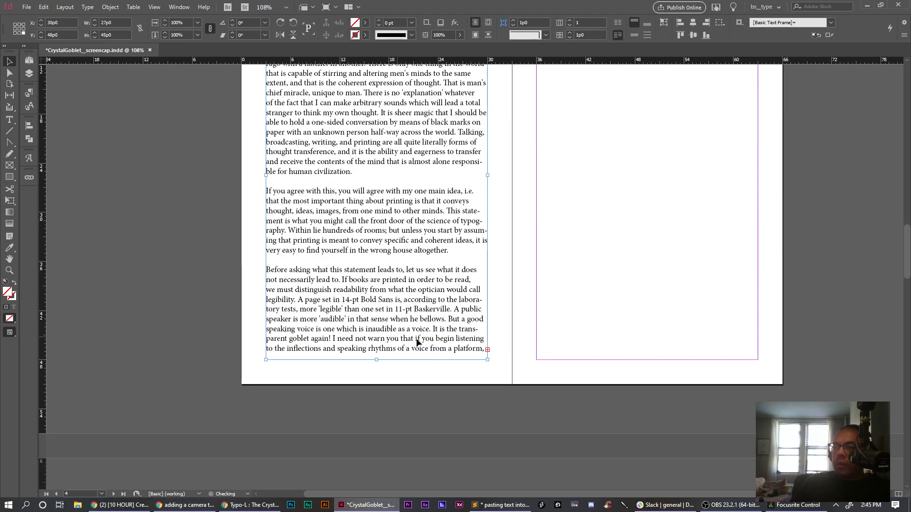
Continue the overset text from page 4 into a linked frame on page 5, stretched between the top and bottom margins
{"action": "left_click", "coordinate": [487, 349]}
{"action": "left_click", "coordinate": [581, 208]}
{"action": "scroll", "coordinate": [575, 270], "scroll_direction": "up", "scroll_amount": 3}
{"action": "left_click_drag", "start_coordinate": [575, 271], "coordinate": [584, 126]}
{"action": "scroll", "coordinate": [593, 205], "scroll_direction": "down", "scroll_amount": 2}
{"action": "left_click_drag", "start_coordinate": [647, 177], "coordinate": [647, 395]}
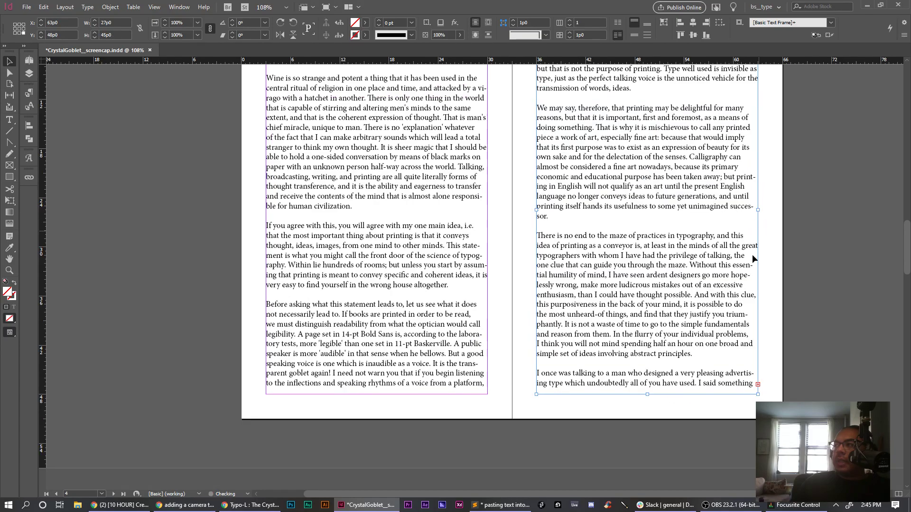
Flow page 5's overset text into a linked frame on page 6 and fit that frame to the 27p0 by 45p0 margins
{"action": "left_click", "coordinate": [757, 385]}
{"action": "scroll", "coordinate": [560, 363], "scroll_direction": "down", "scroll_amount": 5}
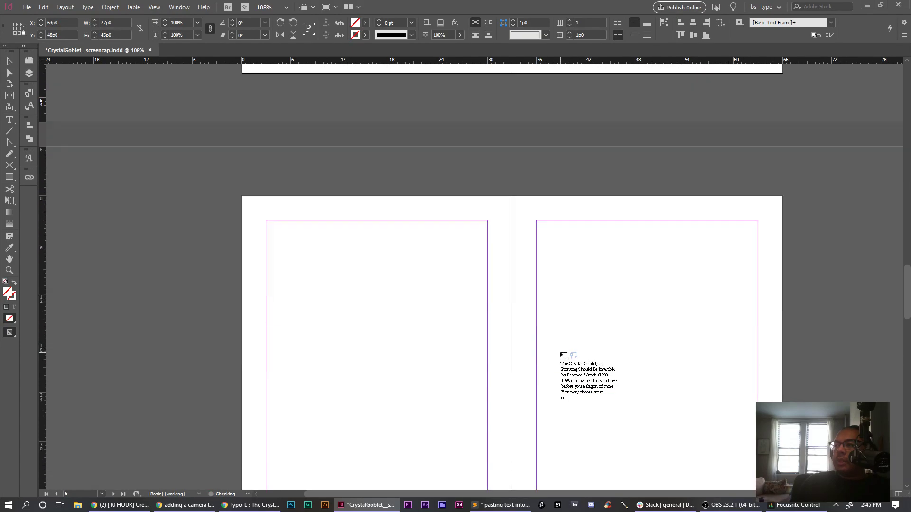
{"action": "left_click", "coordinate": [359, 258]}
{"action": "left_click_drag", "start_coordinate": [359, 281], "coordinate": [359, 264]}
{"action": "scroll", "coordinate": [375, 376], "scroll_direction": "down", "scroll_amount": 5}
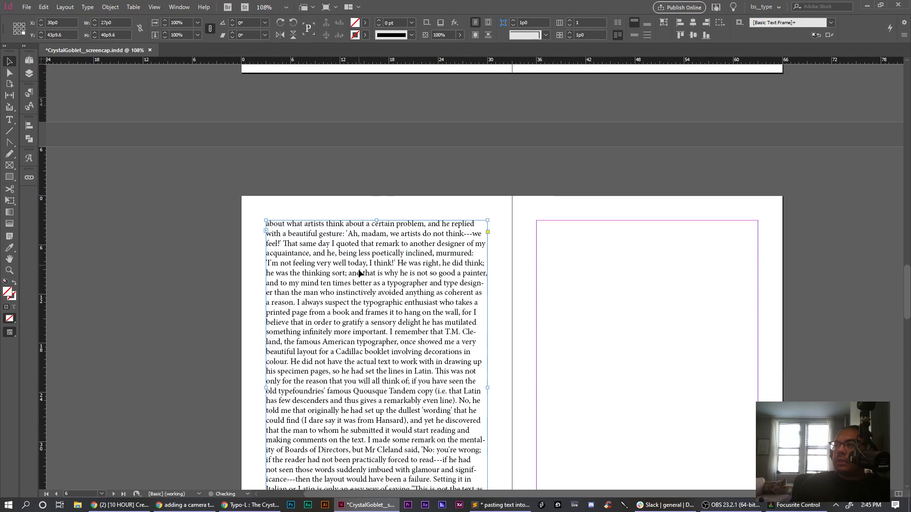
{"action": "left_click_drag", "start_coordinate": [376, 385], "coordinate": [376, 416]}
Link page 6's overset text to a new frame on page 7 and resize it to fill the margins
{"action": "left_click", "coordinate": [487, 406]}
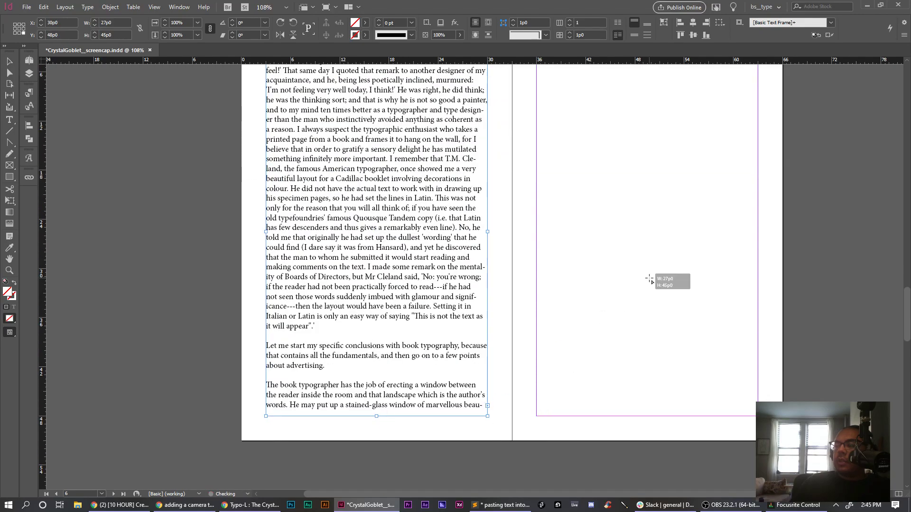
{"action": "left_click", "coordinate": [539, 276]}
{"action": "scroll", "coordinate": [648, 278], "scroll_direction": "up", "scroll_amount": 3}
{"action": "left_click_drag", "start_coordinate": [642, 413], "coordinate": [642, 185]}
{"action": "left_click_drag", "start_coordinate": [650, 290], "coordinate": [626, 316]}
{"action": "scroll", "coordinate": [626, 326], "scroll_direction": "down", "scroll_amount": 1}
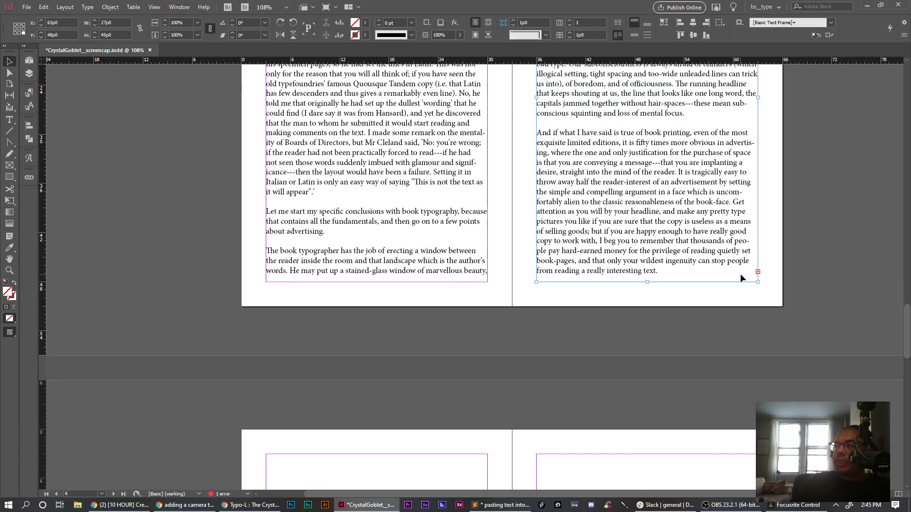
Thread the remaining overset text from page 7 into a frame on page 8 and align its top and bottom edges with the margins
{"action": "left_click", "coordinate": [758, 272]}
{"action": "scroll", "coordinate": [401, 239], "scroll_direction": "down", "scroll_amount": 10}
{"action": "left_click", "coordinate": [386, 228]}
{"action": "left_click_drag", "start_coordinate": [380, 232], "coordinate": [384, 137]}
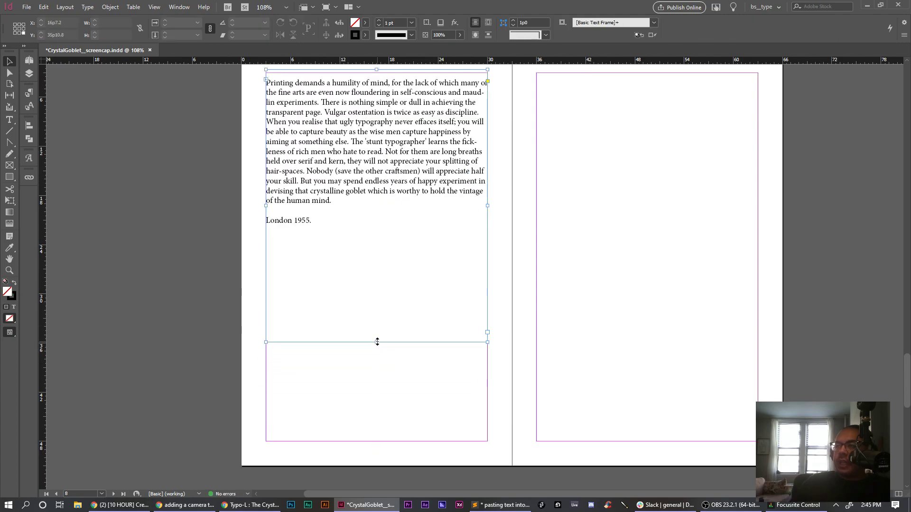
{"action": "left_click_drag", "start_coordinate": [378, 343], "coordinate": [379, 441]}
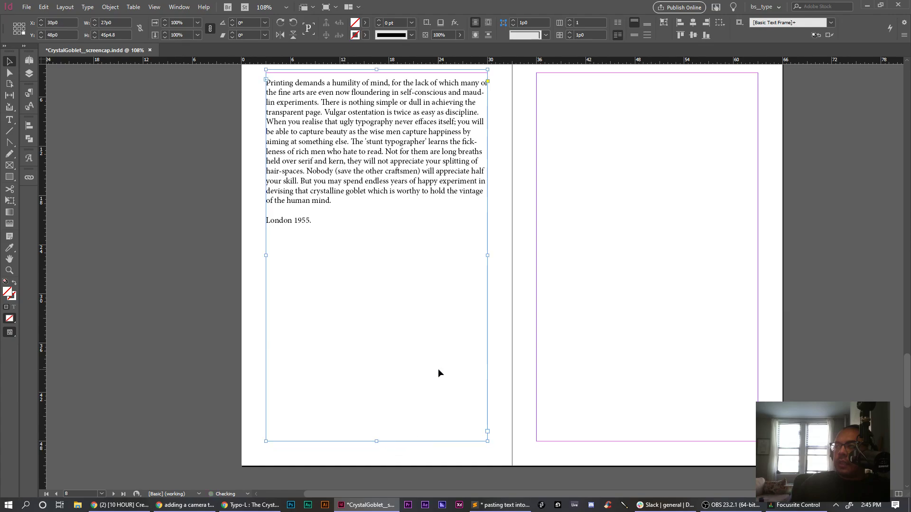
{"action": "scroll", "coordinate": [438, 373], "scroll_direction": "up", "scroll_amount": 1}
{"action": "scroll", "coordinate": [440, 356], "scroll_direction": "up", "scroll_amount": 1}
{"action": "left_click_drag", "start_coordinate": [377, 138], "coordinate": [377, 141]}
{"action": "scroll", "coordinate": [472, 193], "scroll_direction": "down", "scroll_amount": 3}
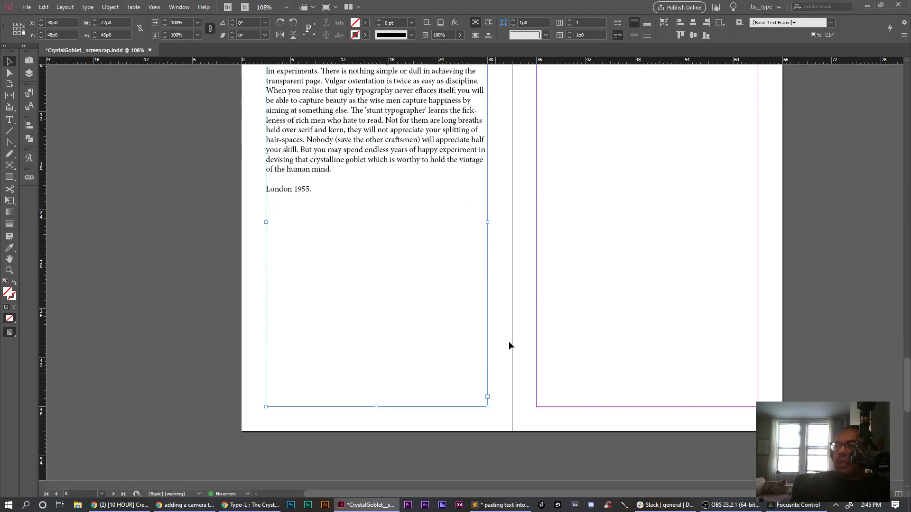
Link page 8's text frame to an empty frame on page 9 and size it to the 27p0 by 45p0 margins
{"action": "left_click", "coordinate": [488, 396]}
{"action": "scroll", "coordinate": [573, 146], "scroll_direction": "up", "scroll_amount": 4}
{"action": "left_click", "coordinate": [574, 195]}
{"action": "left_click_drag", "start_coordinate": [574, 195], "coordinate": [587, 228]}
{"action": "scroll", "coordinate": [591, 242], "scroll_direction": "down", "scroll_amount": 3}
{"action": "left_click_drag", "start_coordinate": [647, 337], "coordinate": [643, 441]}
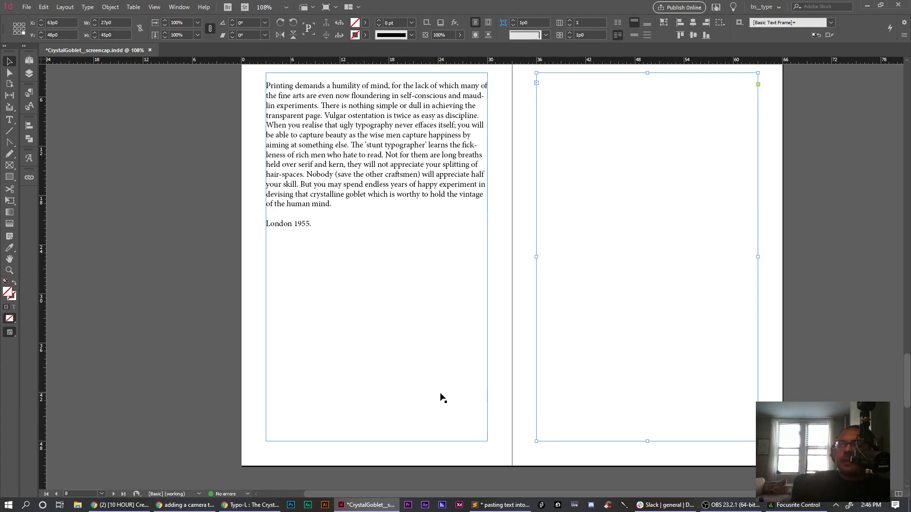
Delete the stray word "cartoon" and its extra line from the essay text on page 3
{"action": "scroll", "coordinate": [403, 224], "scroll_direction": "up", "scroll_amount": 10}
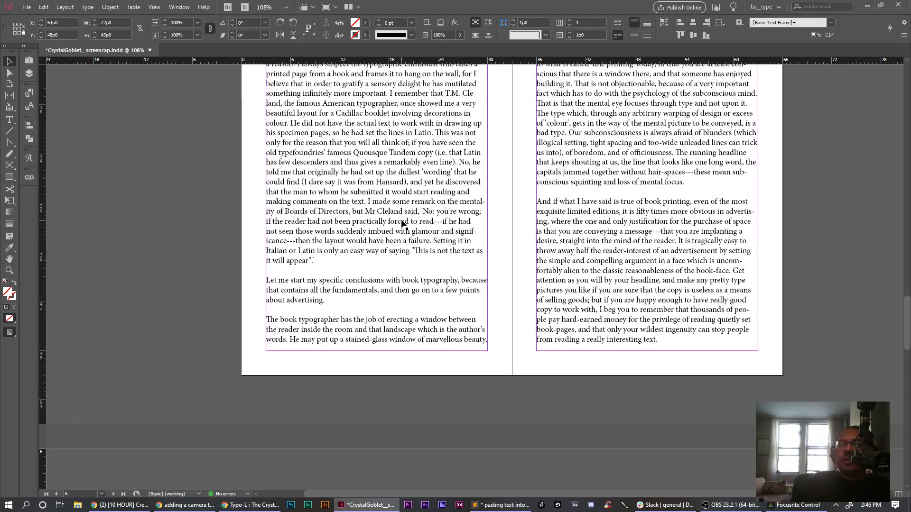
{"action": "scroll", "coordinate": [402, 224], "scroll_direction": "up", "scroll_amount": 10}
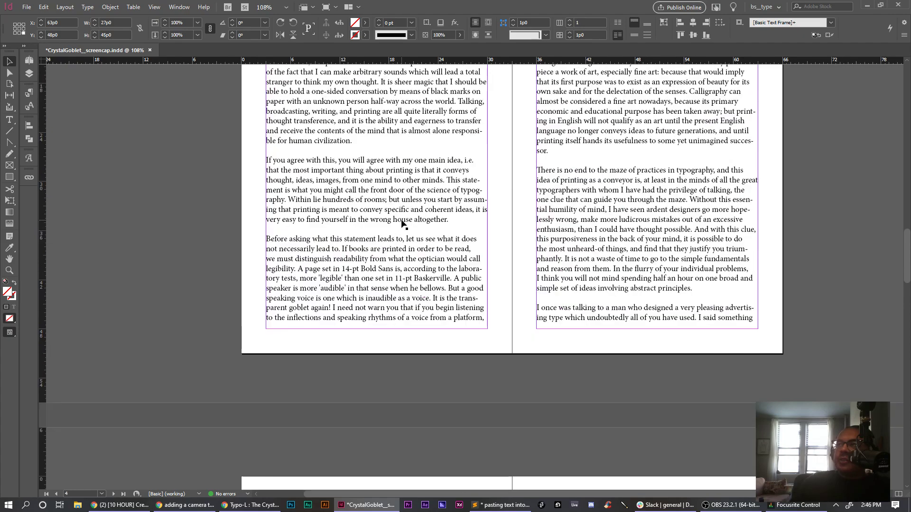
{"action": "scroll", "coordinate": [402, 224], "scroll_direction": "up", "scroll_amount": 10}
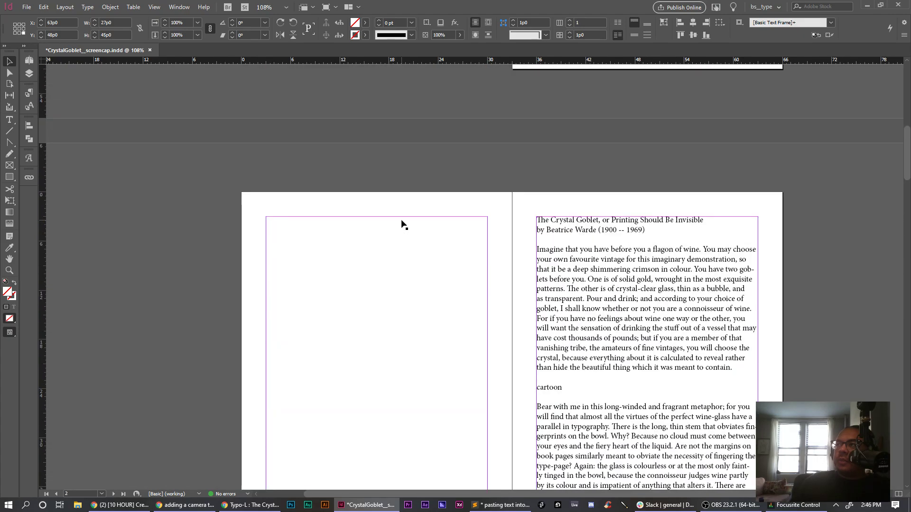
{"action": "scroll", "coordinate": [403, 224], "scroll_direction": "down", "scroll_amount": 5}
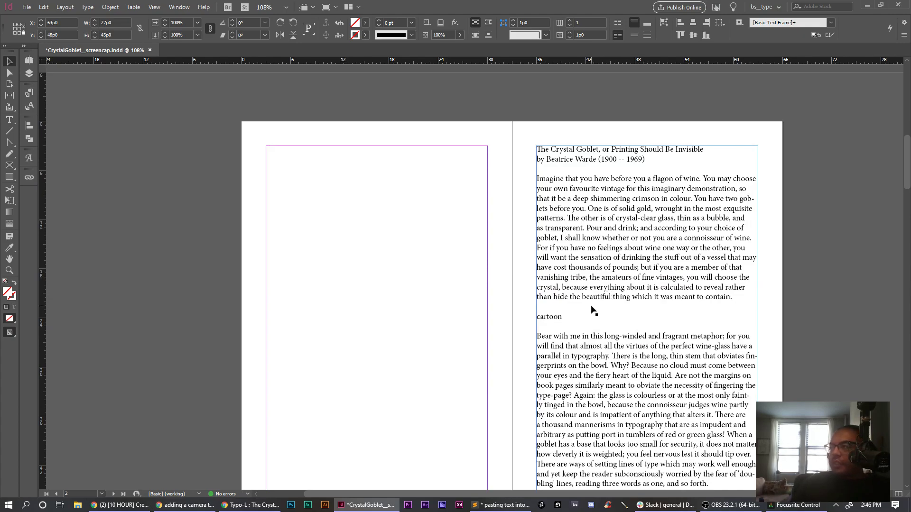
{"action": "triple_click", "coordinate": [601, 266]}
{"action": "left_click", "coordinate": [732, 282]}
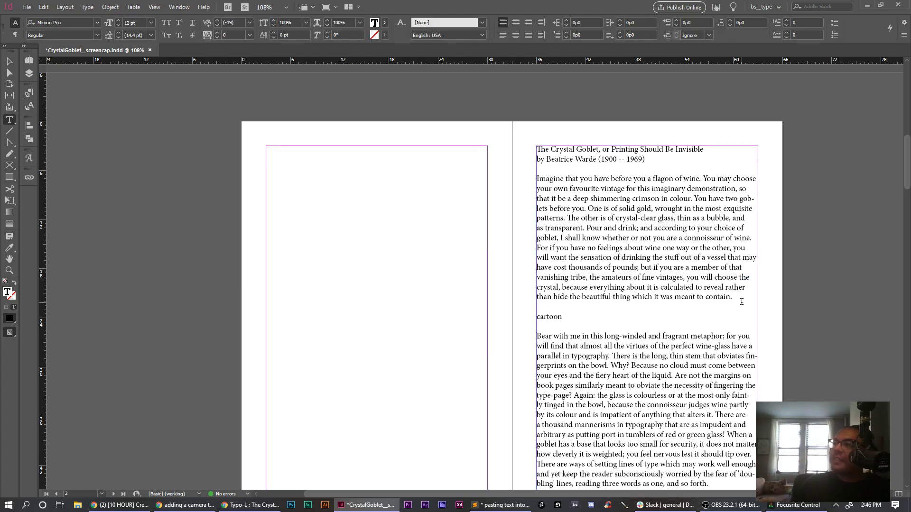
{"action": "left_click", "coordinate": [615, 329]}
{"action": "double_click", "coordinate": [565, 318]}
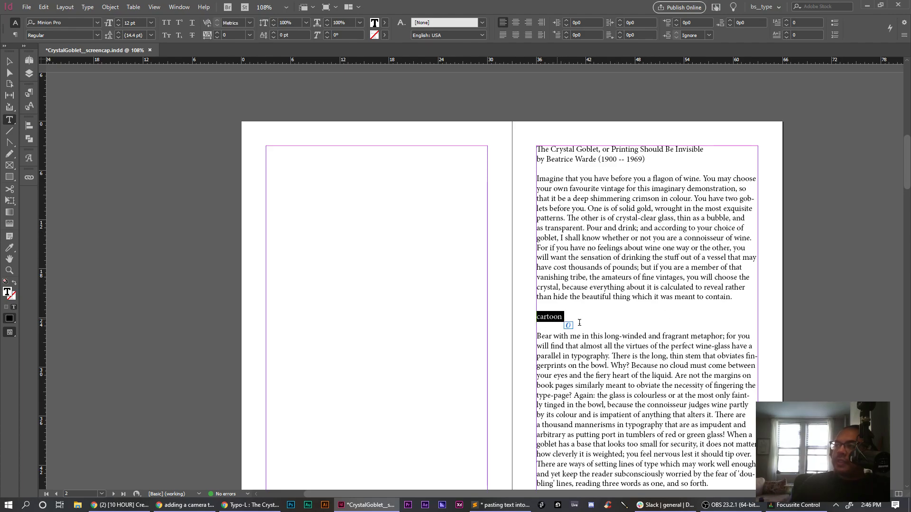
{"action": "key", "text": "BackSpace"}
{"action": "key", "text": "BackSpace"}
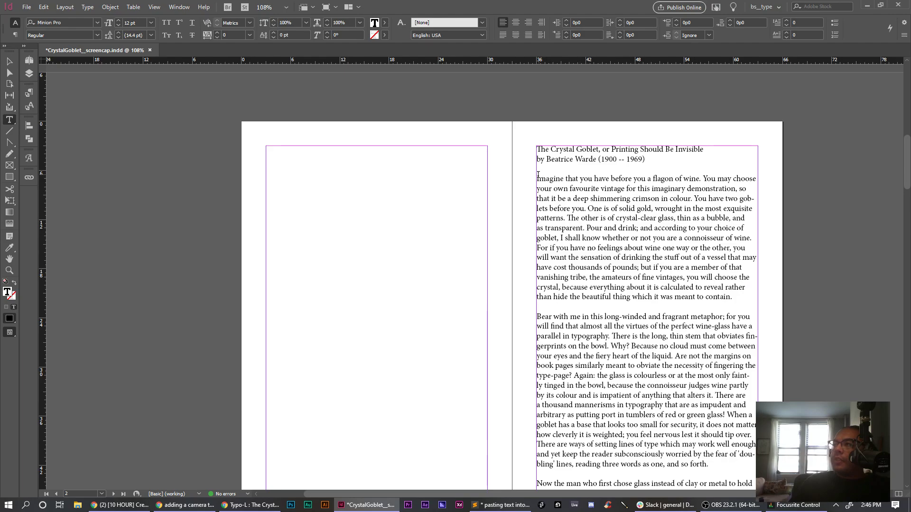
Remove the blank lines before the paragraphs beginning "Bear with me" and "Now the man" on page 3
{"action": "left_click_drag", "start_coordinate": [556, 185], "coordinate": [740, 305]}
{"action": "left_click", "coordinate": [570, 304]}
{"action": "left_click", "coordinate": [578, 299]}
{"action": "left_click", "coordinate": [565, 309]}
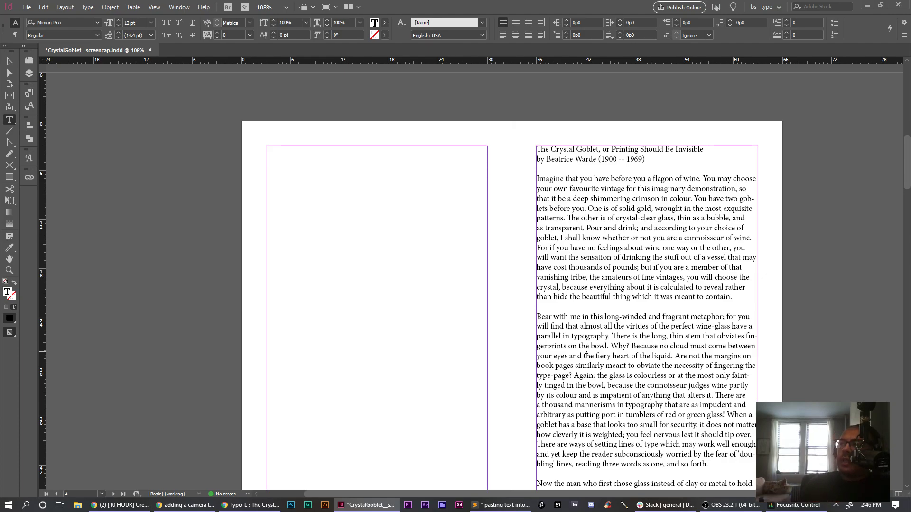
{"action": "key", "text": "BackSpace"}
{"action": "scroll", "coordinate": [539, 319], "scroll_direction": "down", "scroll_amount": 3}
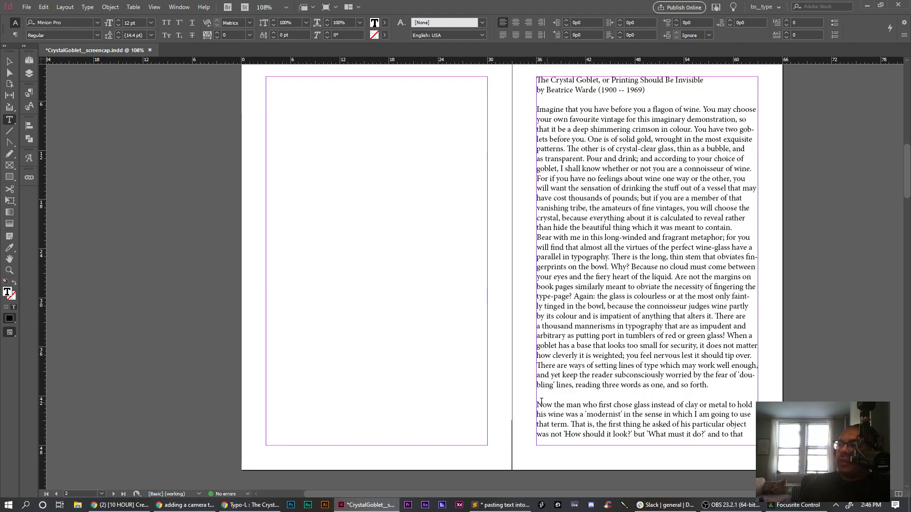
{"action": "key", "text": "BackSpace"}
{"action": "scroll", "coordinate": [566, 376], "scroll_direction": "down", "scroll_amount": 3}
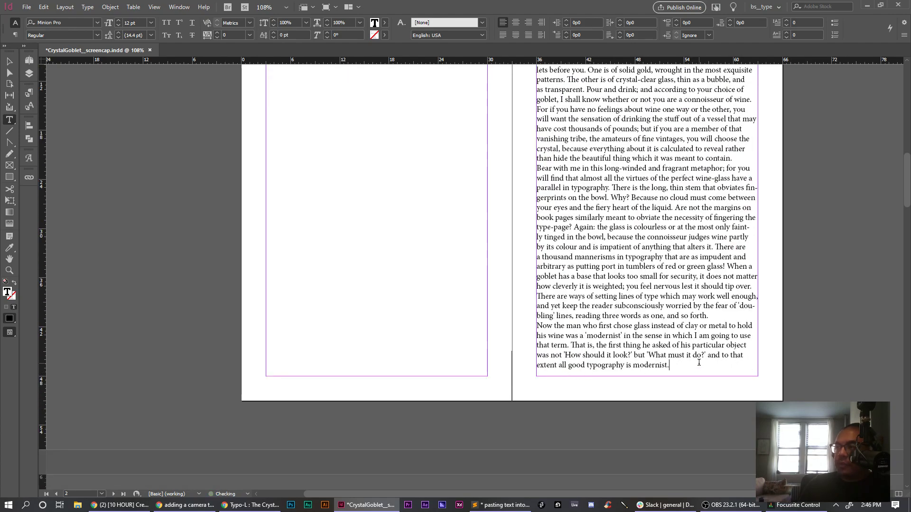
Remove the blank lines before the paragraphs beginning "If you agree with this" and "Before asking" on page 4
{"action": "scroll", "coordinate": [651, 408], "scroll_direction": "down", "scroll_amount": 10}
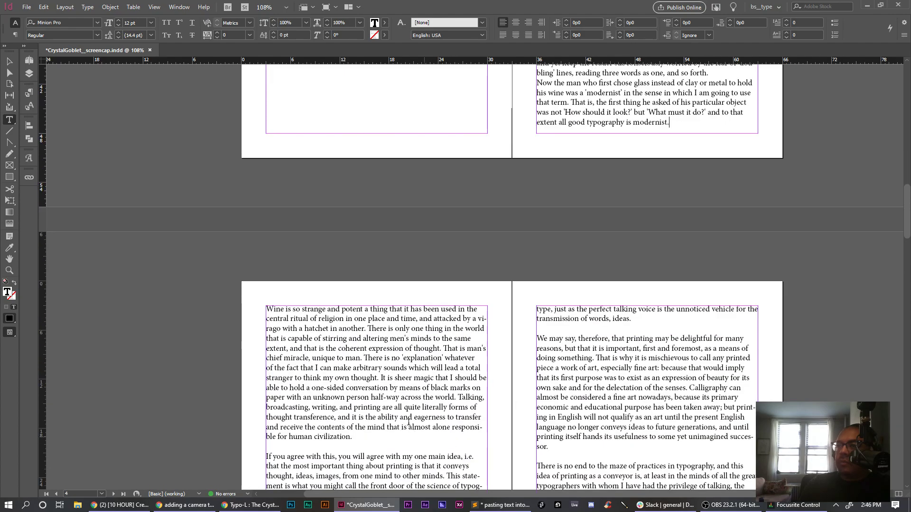
{"action": "scroll", "coordinate": [413, 427], "scroll_direction": "down", "scroll_amount": 4}
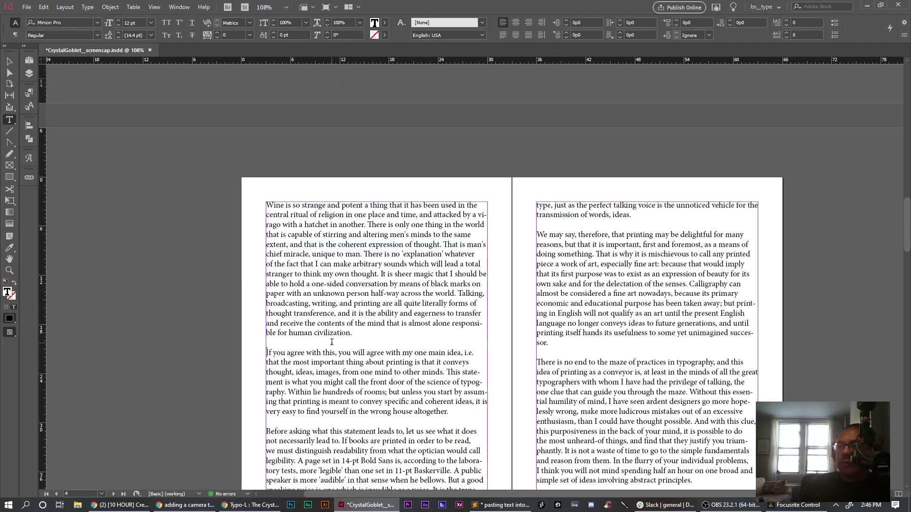
{"action": "key", "text": "BackSpace"}
{"action": "left_click", "coordinate": [301, 417]}
{"action": "key", "text": "Left"}
{"action": "key", "text": "Left"}
{"action": "key", "text": "Left"}
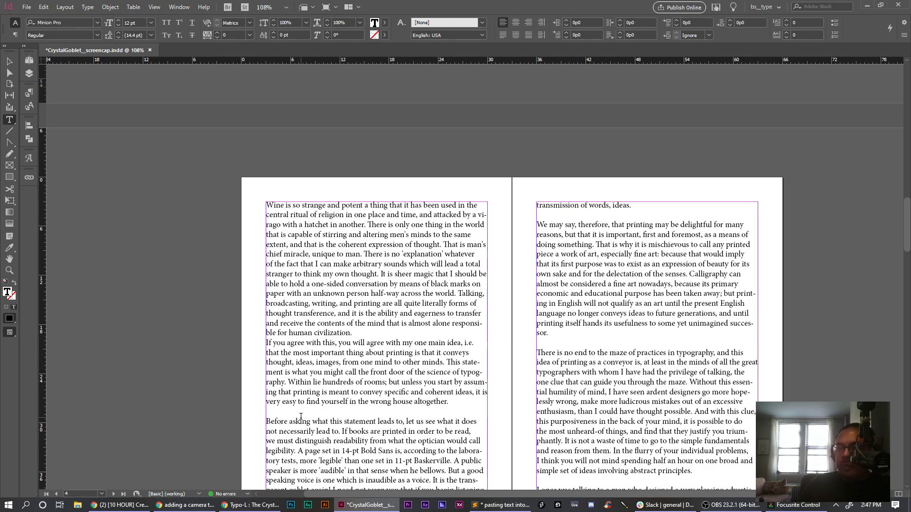
{"action": "key", "text": "BackSpace"}
{"action": "scroll", "coordinate": [346, 400], "scroll_direction": "down", "scroll_amount": 3}
On page 5, remove the blank lines before the paragraphs beginning "We may say", "There is no end" and "I once was talking"
{"action": "scroll", "coordinate": [496, 272], "scroll_direction": "up", "scroll_amount": 3}
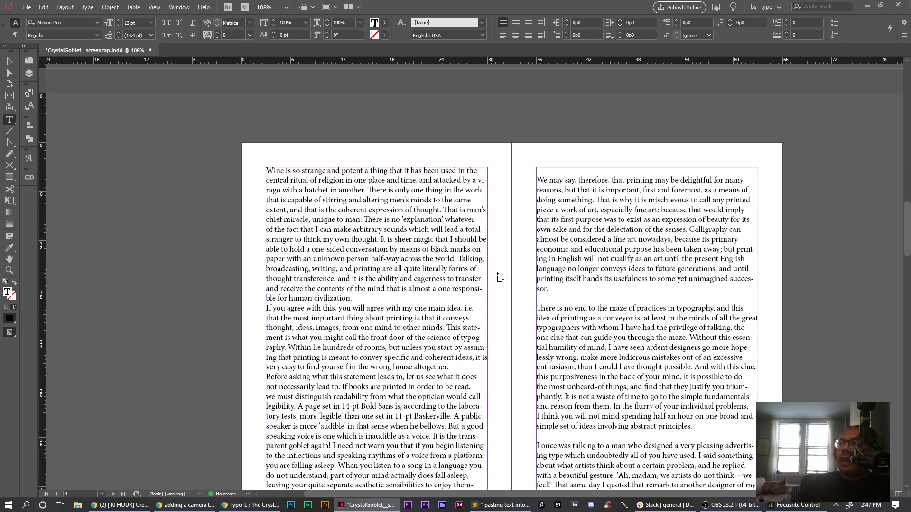
{"action": "left_click", "coordinate": [562, 170]}
{"action": "key", "text": "Delete"}
{"action": "left_click", "coordinate": [567, 311]}
{"action": "key", "text": "Left"}
{"action": "key", "text": "BackSpace"}
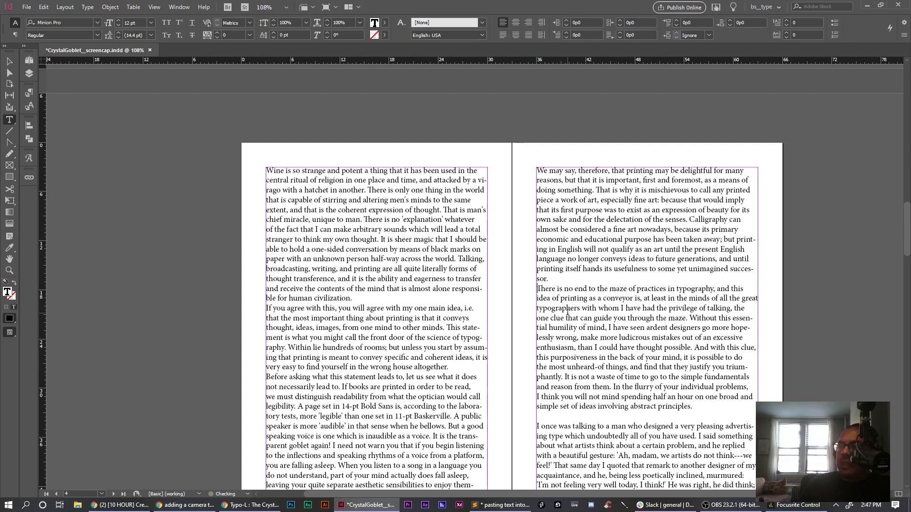
{"action": "left_click", "coordinate": [539, 428]}
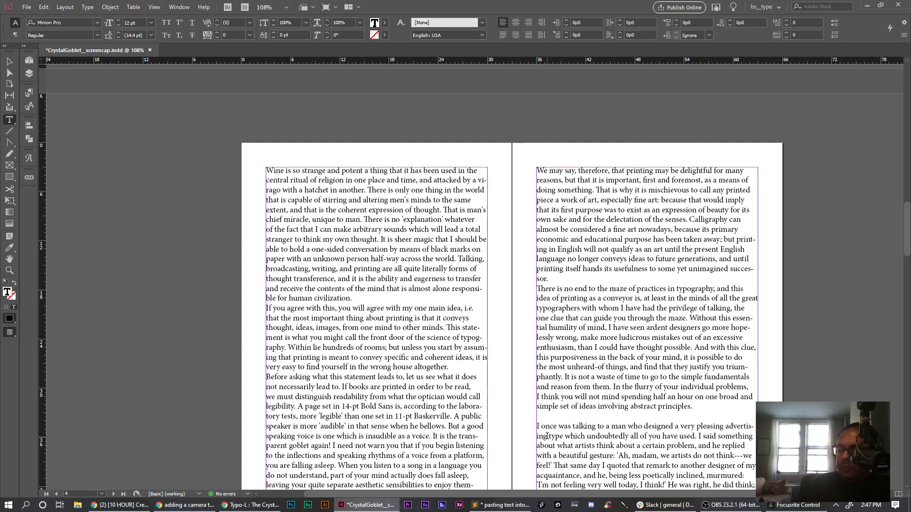
{"action": "key", "text": "BackSpace"}
{"action": "scroll", "coordinate": [547, 437], "scroll_direction": "down", "scroll_amount": 5}
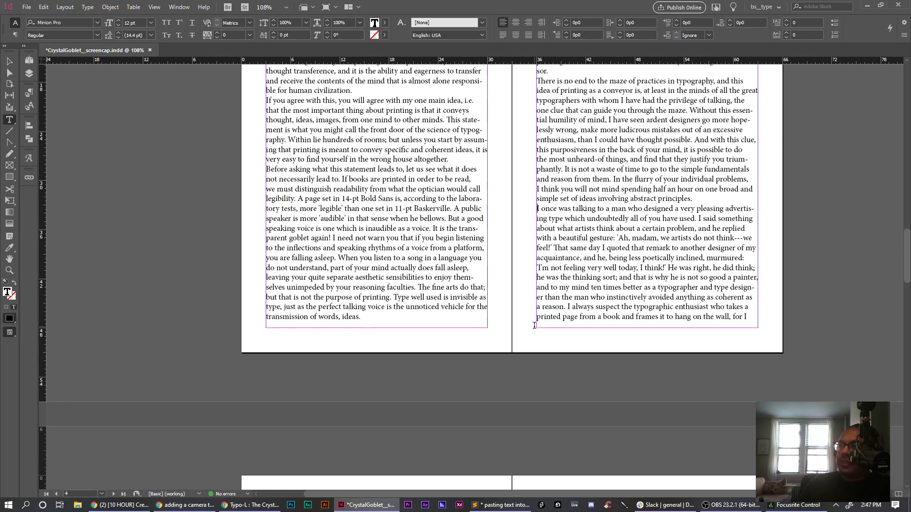
{"action": "scroll", "coordinate": [565, 290], "scroll_direction": "down", "scroll_amount": 6}
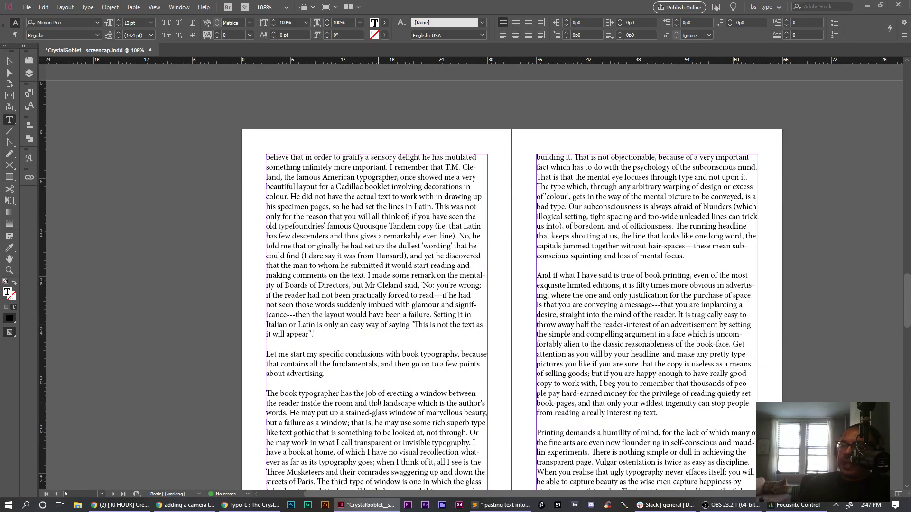
Remove the blank lines before the paragraphs beginning "Let me start" and "The book typographer" on page 6
{"action": "left_click", "coordinate": [265, 354]}
{"action": "key", "text": "BackSpace"}
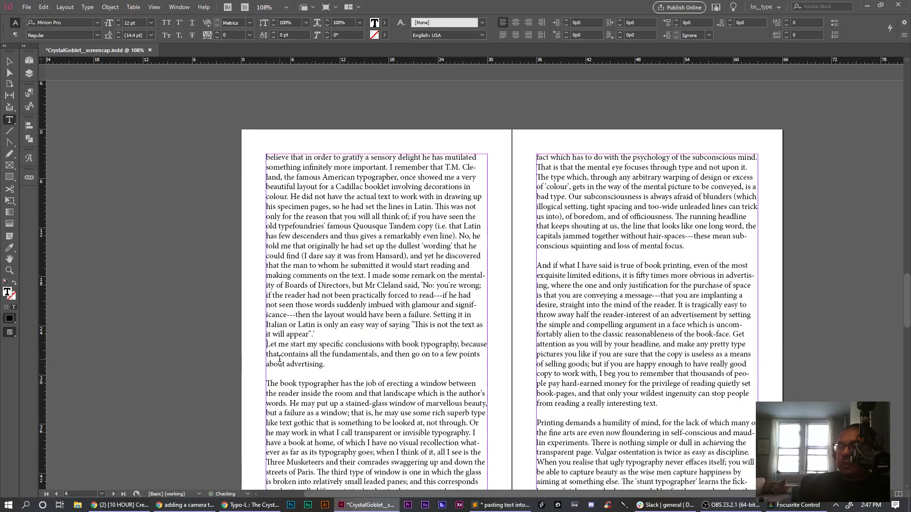
{"action": "left_click", "coordinate": [318, 406]}
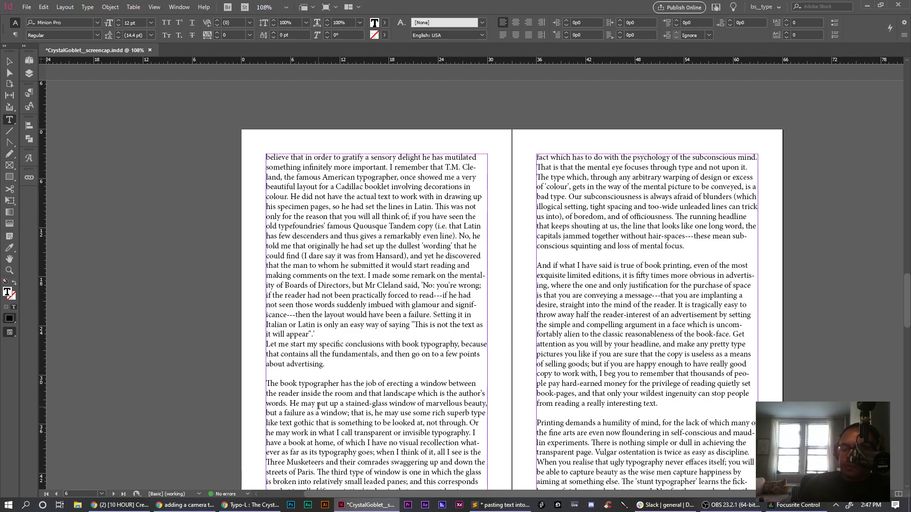
{"action": "key", "text": "BackSpace"}
{"action": "scroll", "coordinate": [414, 284], "scroll_direction": "down", "scroll_amount": 3}
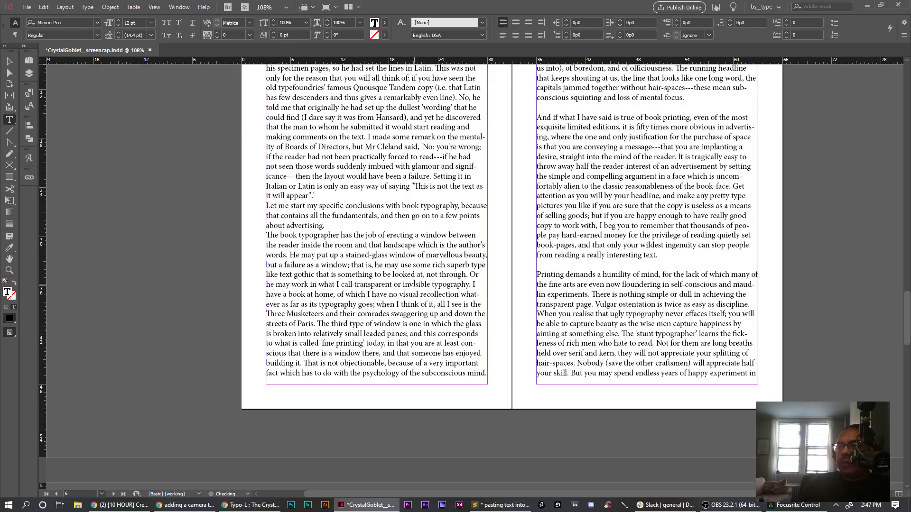
Remove the blank lines before the paragraphs beginning "And if what I have said" and "Printing demands" on page 7
{"action": "scroll", "coordinate": [414, 284], "scroll_direction": "up", "scroll_amount": 2}
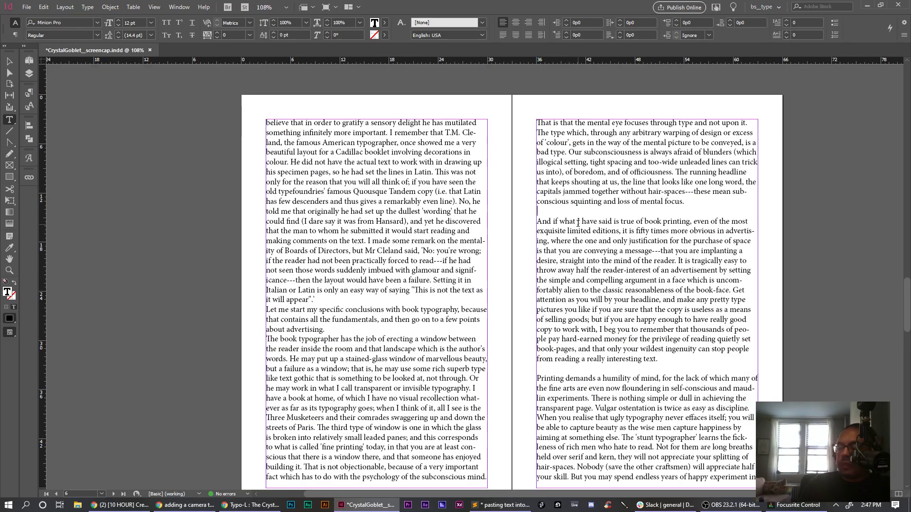
{"action": "key", "text": "BackSpace"}
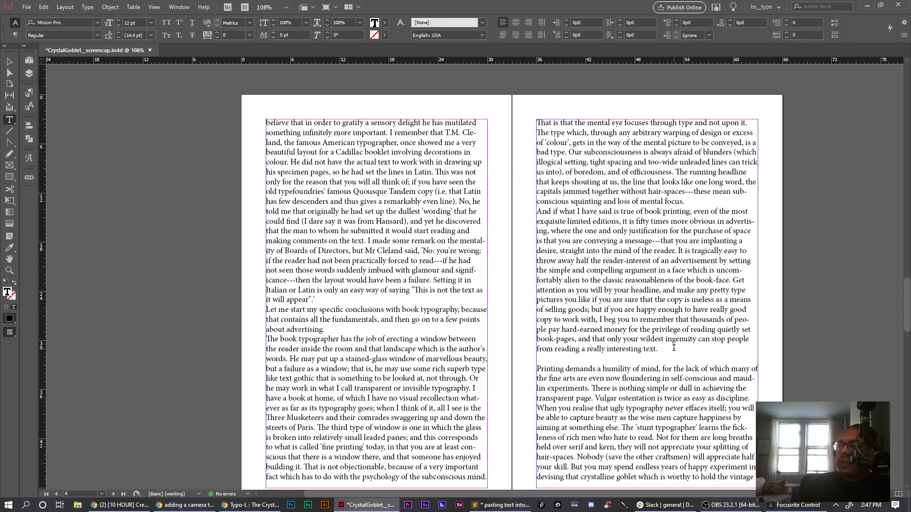
{"action": "key", "text": "Delete"}
Remove the blank line before "London 1955." on page 8 and save the document
{"action": "scroll", "coordinate": [613, 338], "scroll_direction": "down", "scroll_amount": 10}
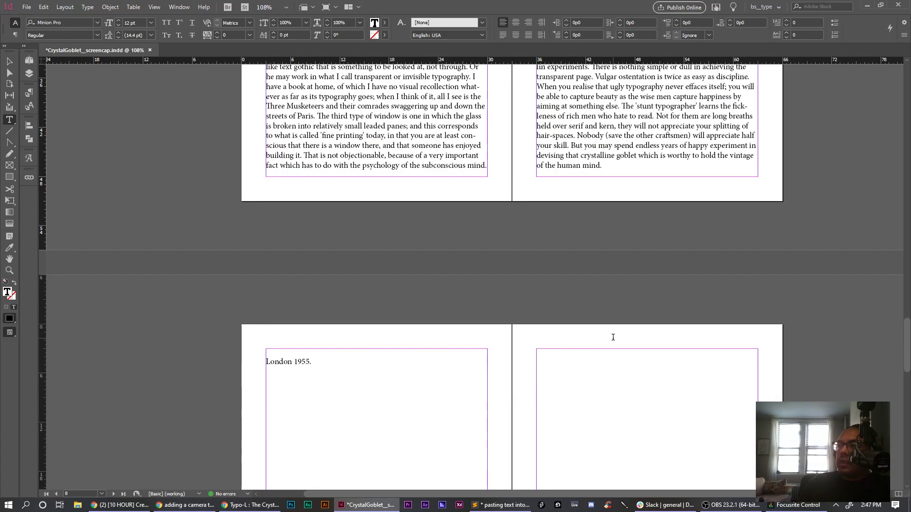
{"action": "scroll", "coordinate": [506, 321], "scroll_direction": "up", "scroll_amount": 3}
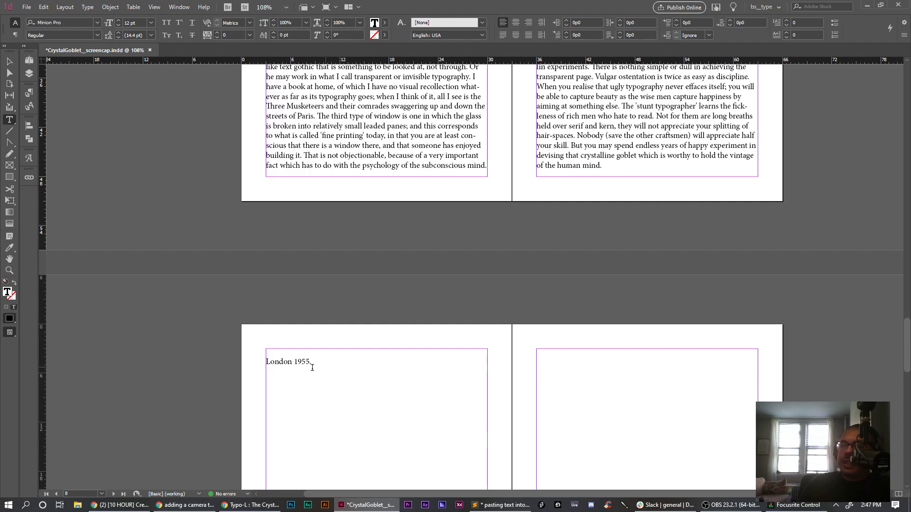
{"action": "left_click", "coordinate": [266, 362]}
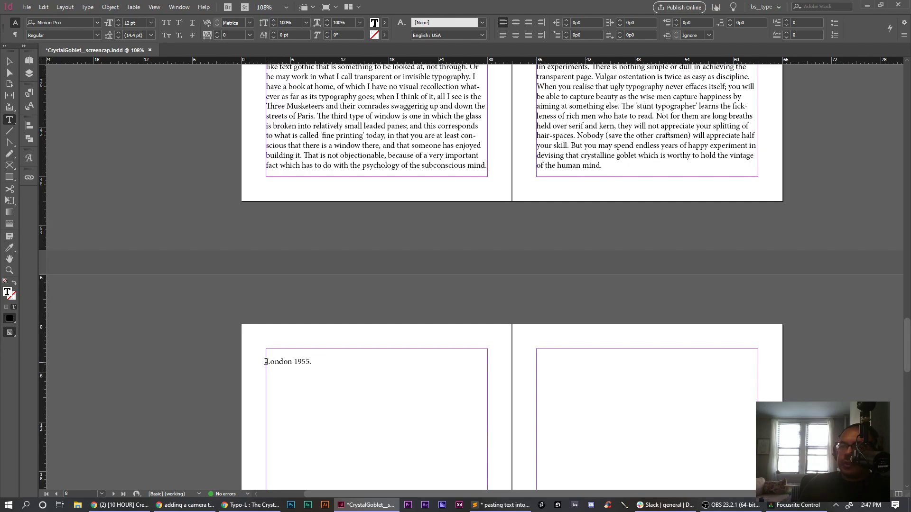
{"action": "scroll", "coordinate": [495, 304], "scroll_direction": "up", "scroll_amount": 5}
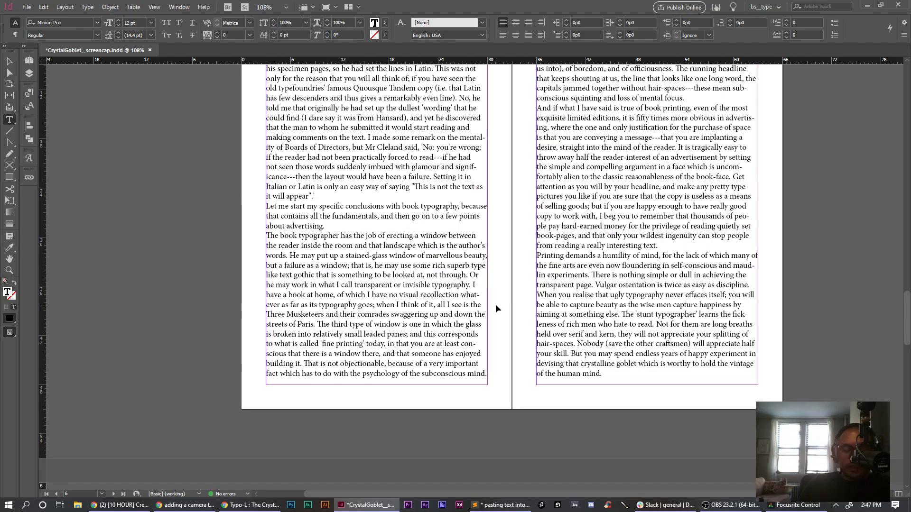
{"action": "scroll", "coordinate": [520, 282], "scroll_direction": "up", "scroll_amount": 9}
{"action": "key", "text": "ctrl+s"}
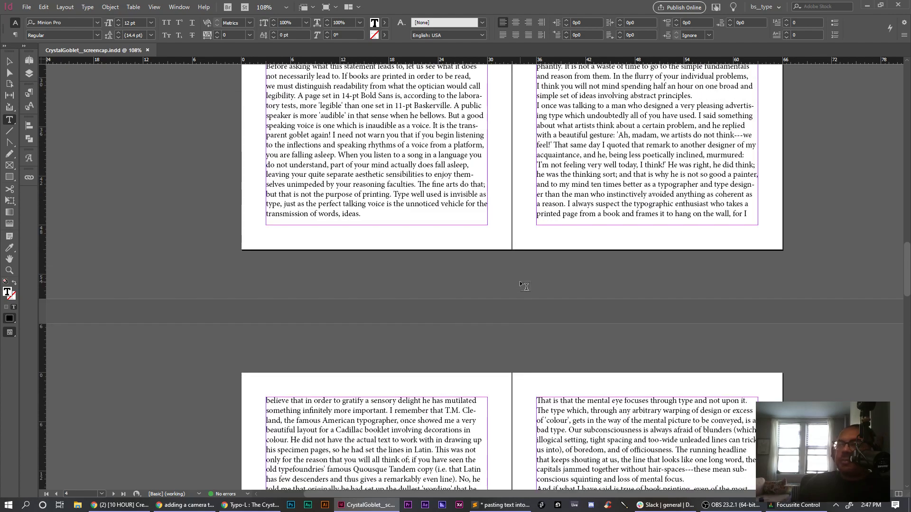
Switch to Chrome and compare the essay in the archived Typo-L page and the warde-thecrystalgoblet.pdf with the text on page 3, then return to InDesign
{"action": "scroll", "coordinate": [480, 266], "scroll_direction": "up", "scroll_amount": 10}
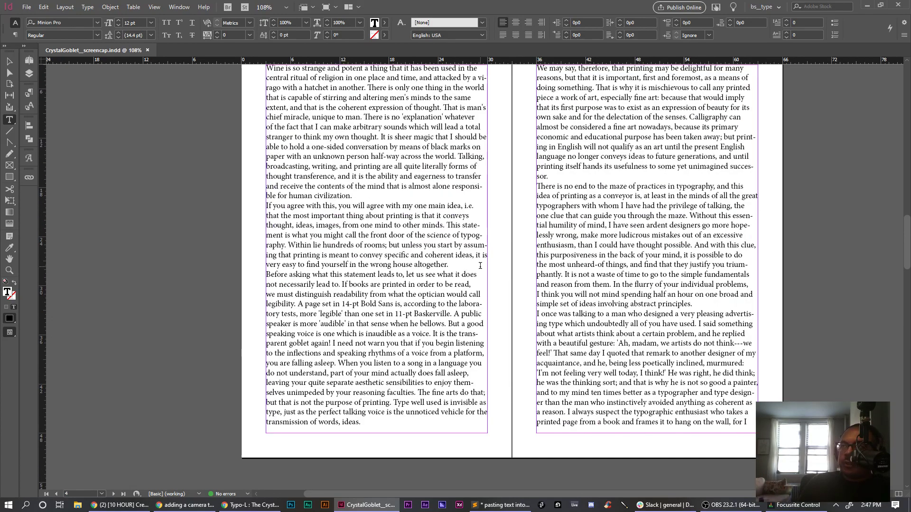
{"action": "scroll", "coordinate": [480, 266], "scroll_direction": "up", "scroll_amount": 9}
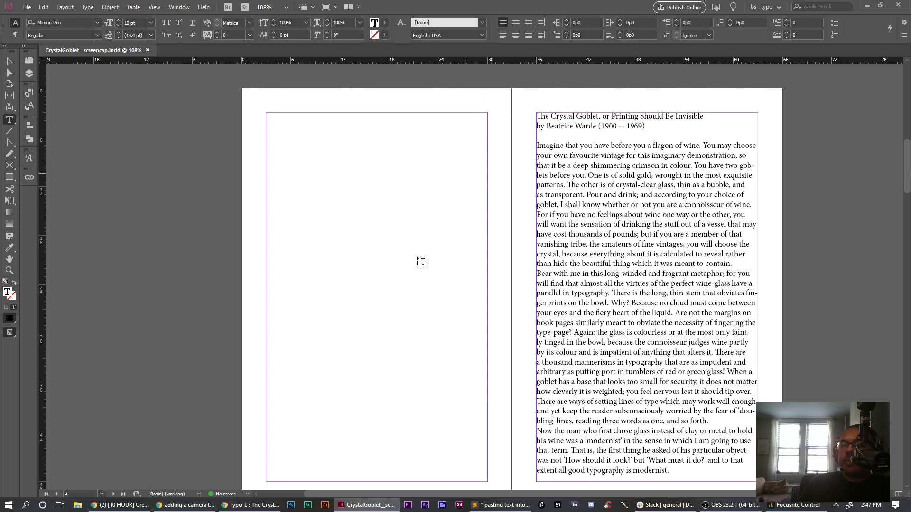
{"action": "left_click", "coordinate": [251, 505]}
{"action": "scroll", "coordinate": [130, 245], "scroll_direction": "up", "scroll_amount": 18}
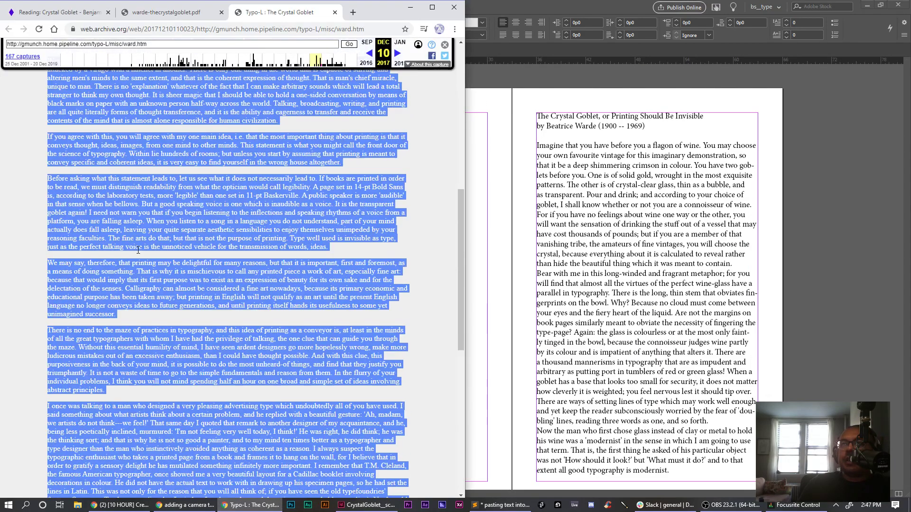
{"action": "left_click", "coordinate": [186, 15]}
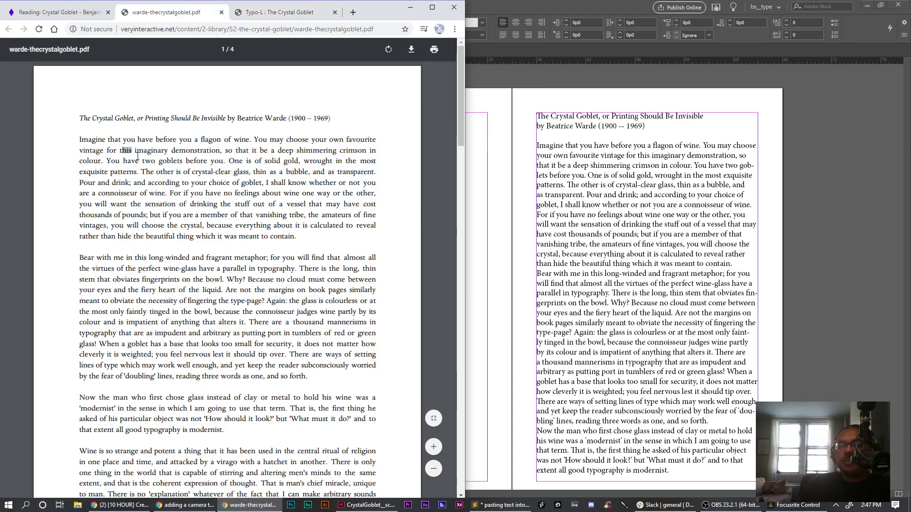
{"action": "left_click_drag", "start_coordinate": [133, 154], "coordinate": [376, 301]}
{"action": "left_click", "coordinate": [298, 13]}
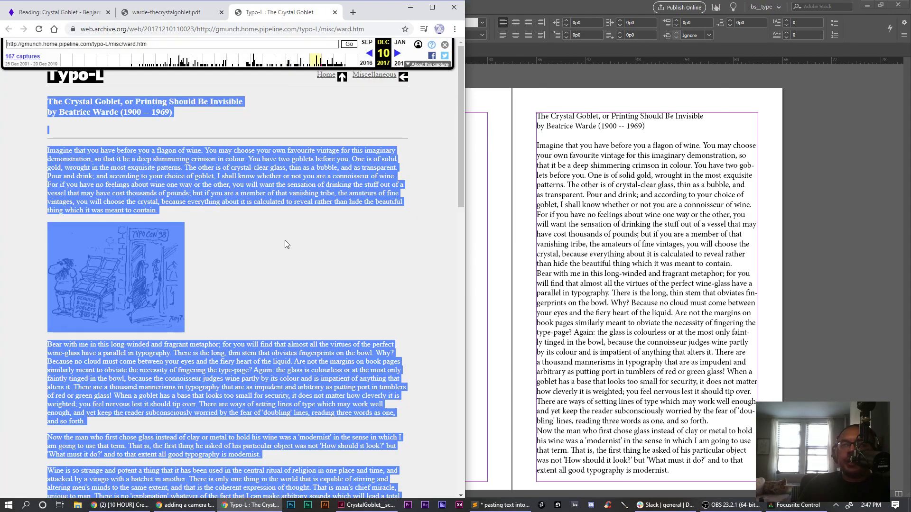
{"action": "left_click", "coordinate": [498, 235]}
{"action": "scroll", "coordinate": [498, 236], "scroll_direction": "up", "scroll_amount": 5}
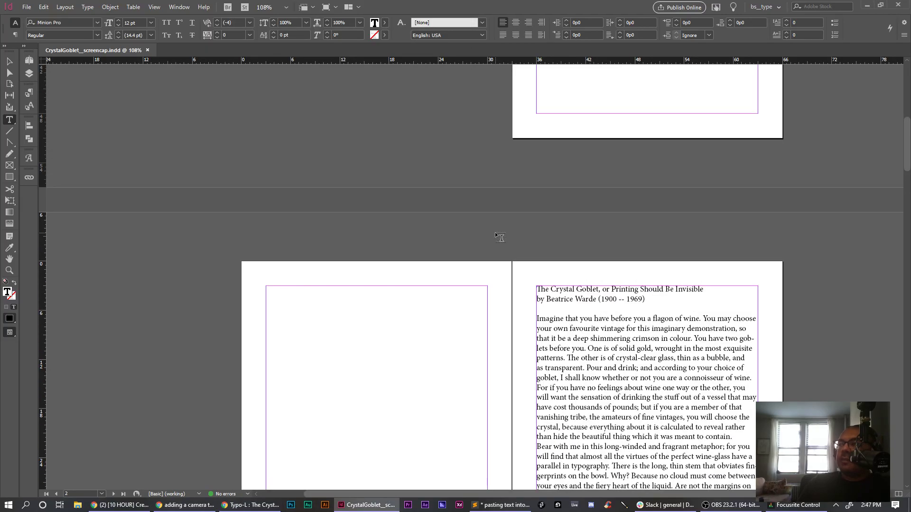
{"action": "scroll", "coordinate": [495, 233], "scroll_direction": "down", "scroll_amount": 4}
{"action": "scroll", "coordinate": [496, 234], "scroll_direction": "up", "scroll_amount": 10}
{"action": "scroll", "coordinate": [495, 234], "scroll_direction": "down", "scroll_amount": 7}
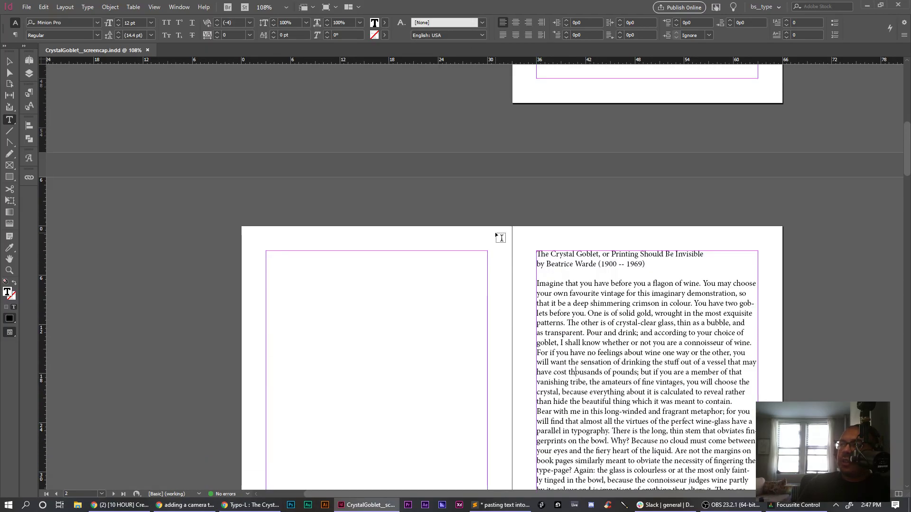
{"action": "scroll", "coordinate": [495, 233], "scroll_direction": "down", "scroll_amount": 3}
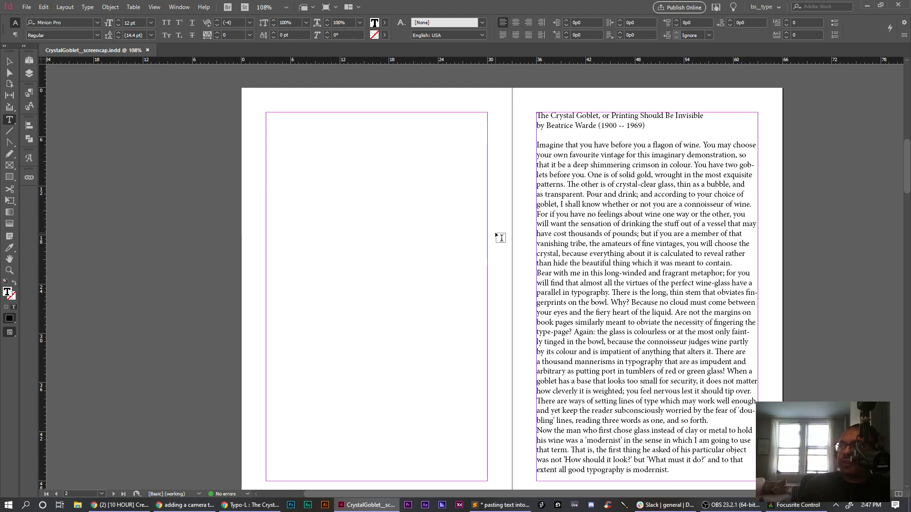
Show the document's page overview and review the flowed essay from the page 2-3 spread through pages 8-9
{"action": "left_click", "coordinate": [29, 73]}
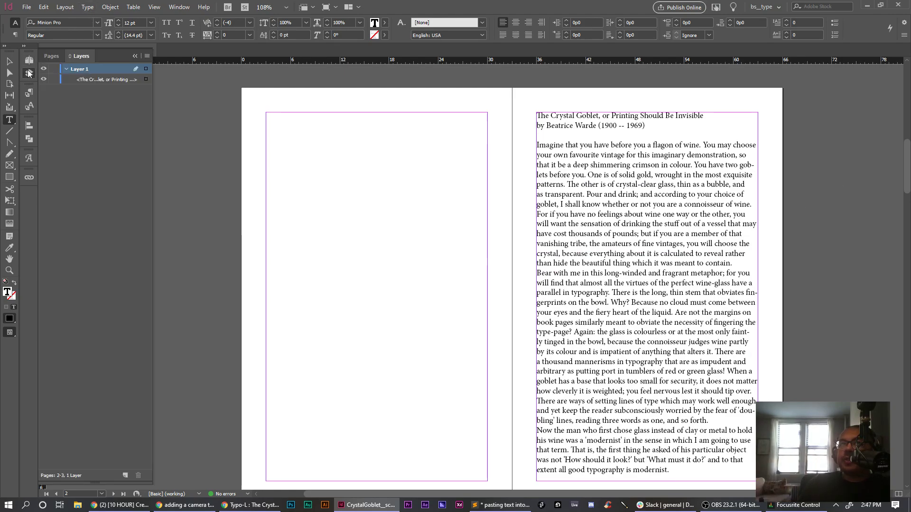
{"action": "left_click", "coordinate": [62, 59]}
{"action": "left_click", "coordinate": [110, 152]}
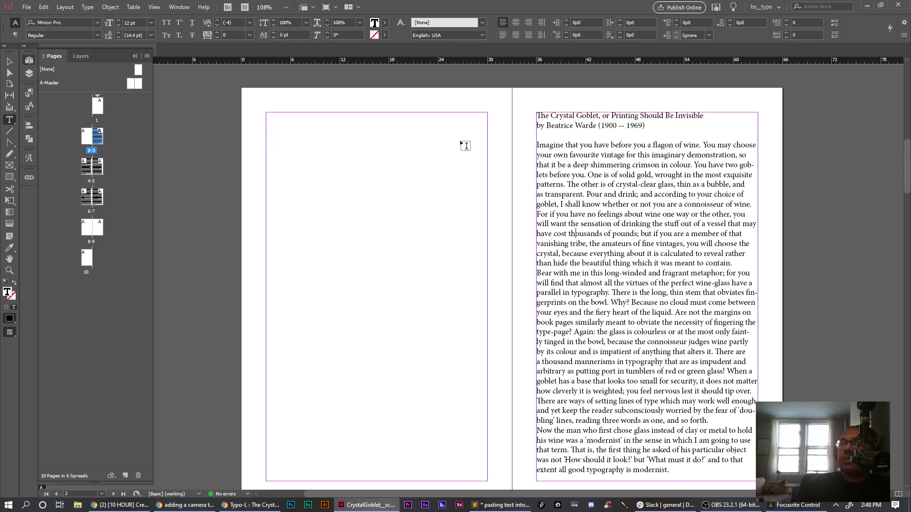
{"action": "scroll", "coordinate": [588, 150], "scroll_direction": "down", "scroll_amount": 5}
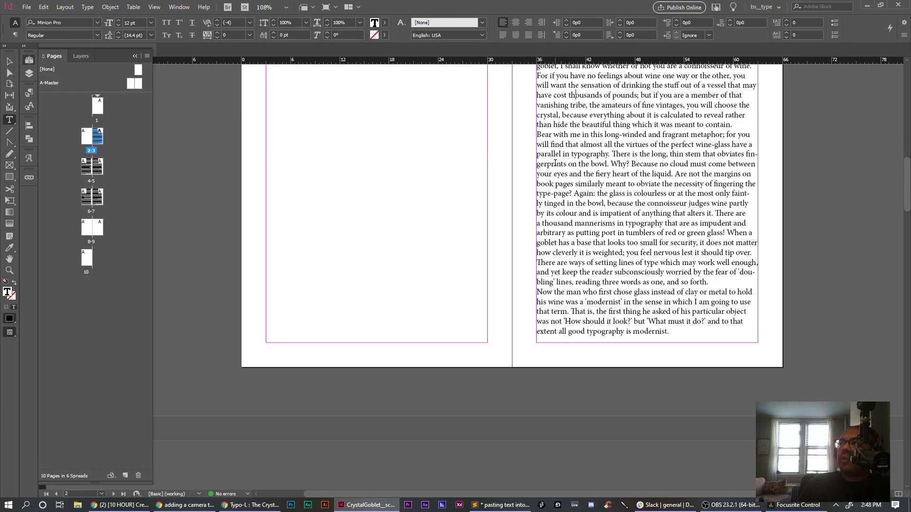
{"action": "scroll", "coordinate": [554, 163], "scroll_direction": "down", "scroll_amount": 10}
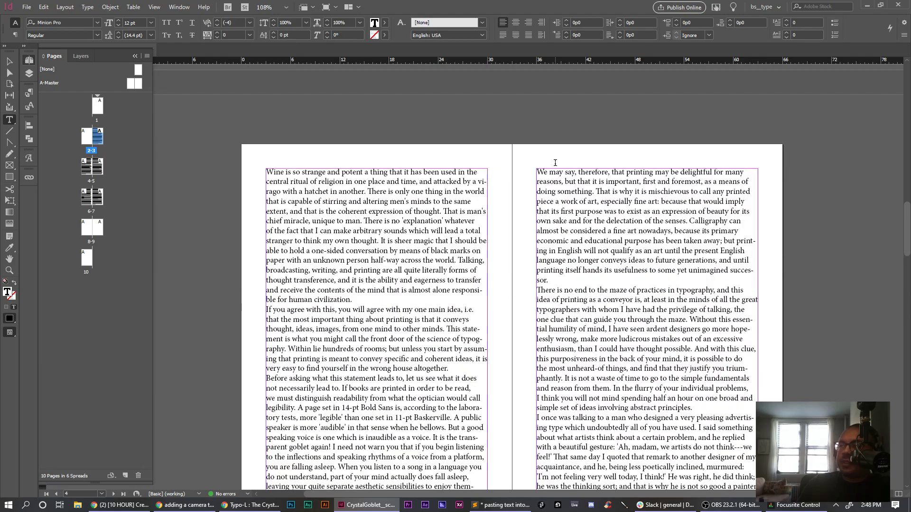
{"action": "scroll", "coordinate": [554, 162], "scroll_direction": "down", "scroll_amount": 10}
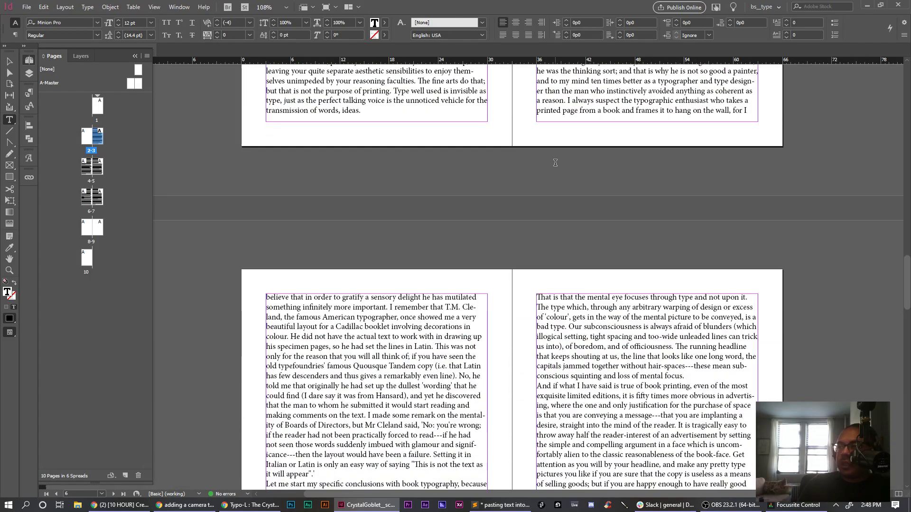
{"action": "scroll", "coordinate": [512, 219], "scroll_direction": "down", "scroll_amount": 10}
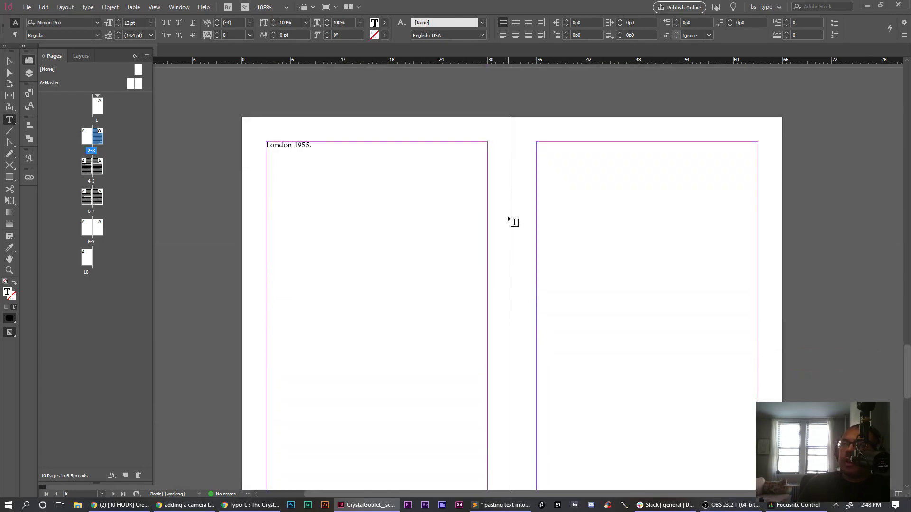
{"action": "scroll", "coordinate": [513, 220], "scroll_direction": "down", "scroll_amount": 3}
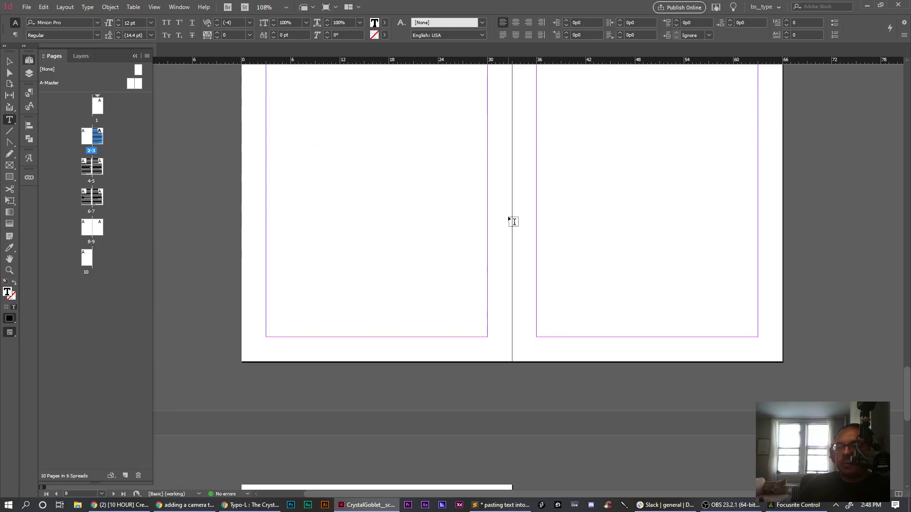